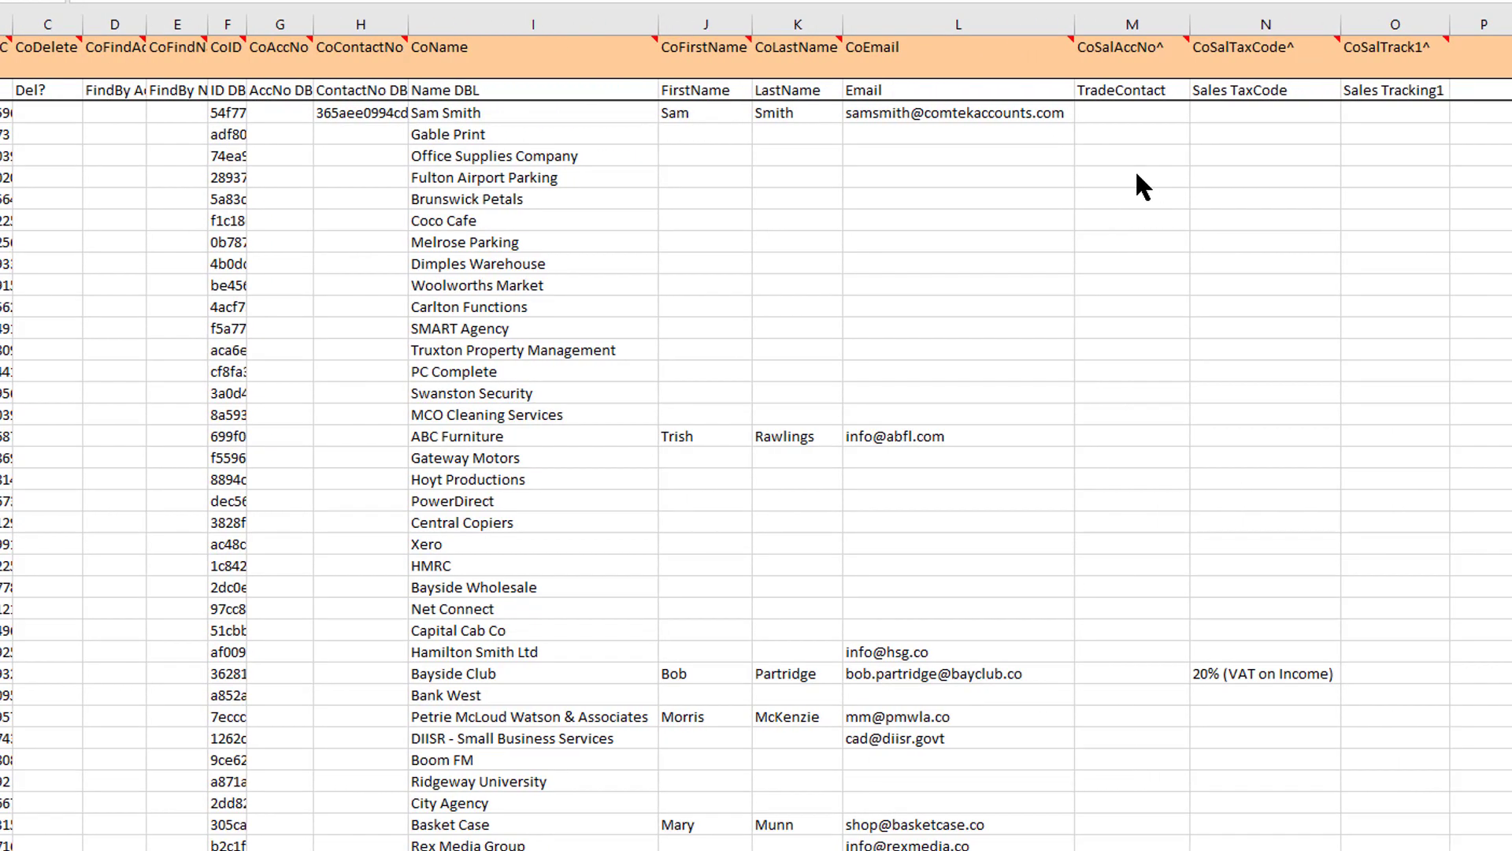
- Rename the TradeContact header above the CoSalAccNo column's data to Nom
left_click(1126, 93)
left_click(1130, 91)
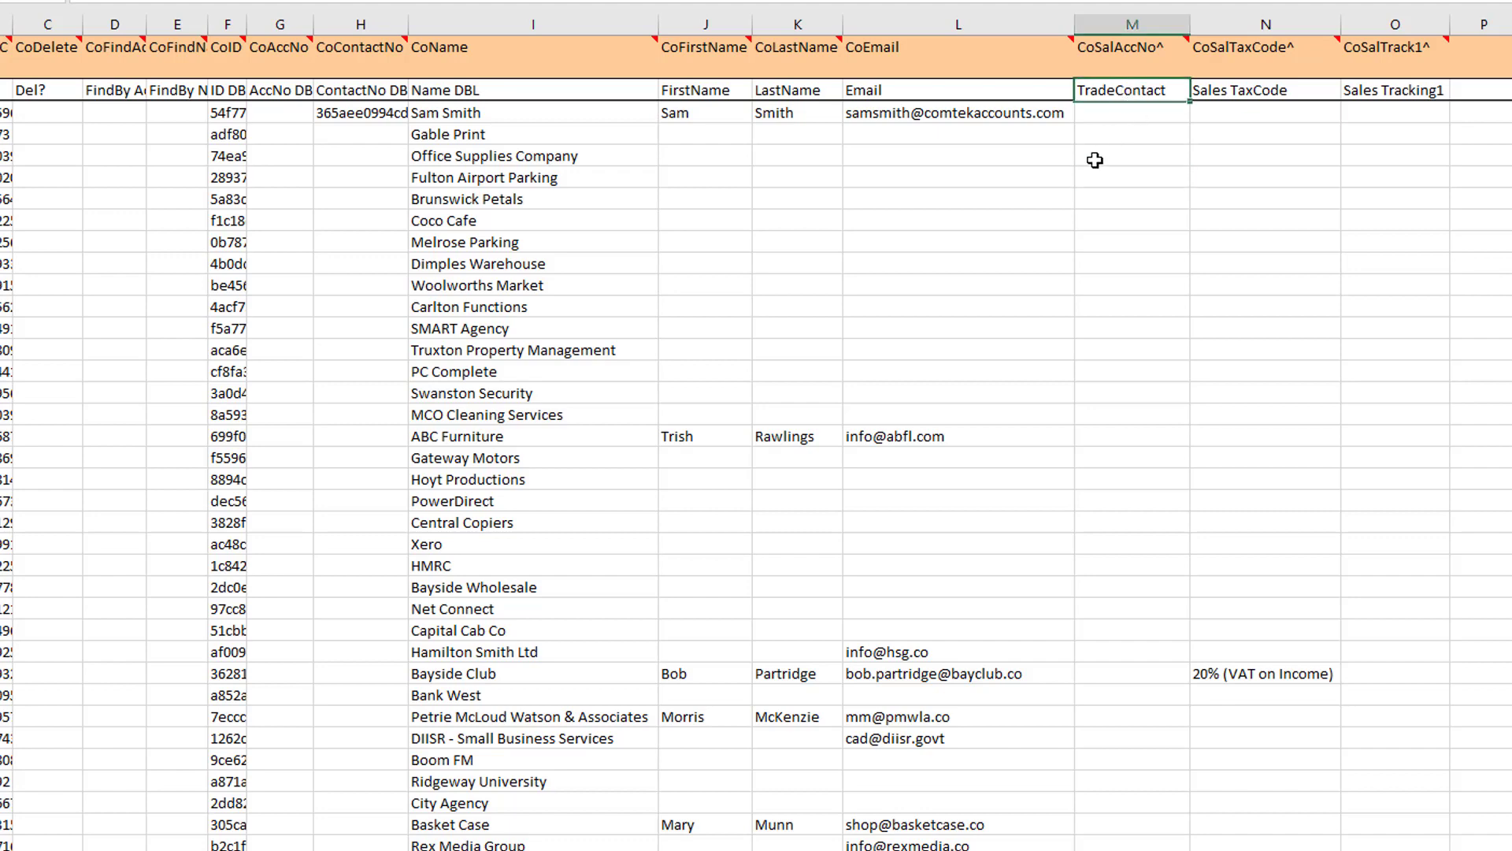
type("Nom")
key("Tab")
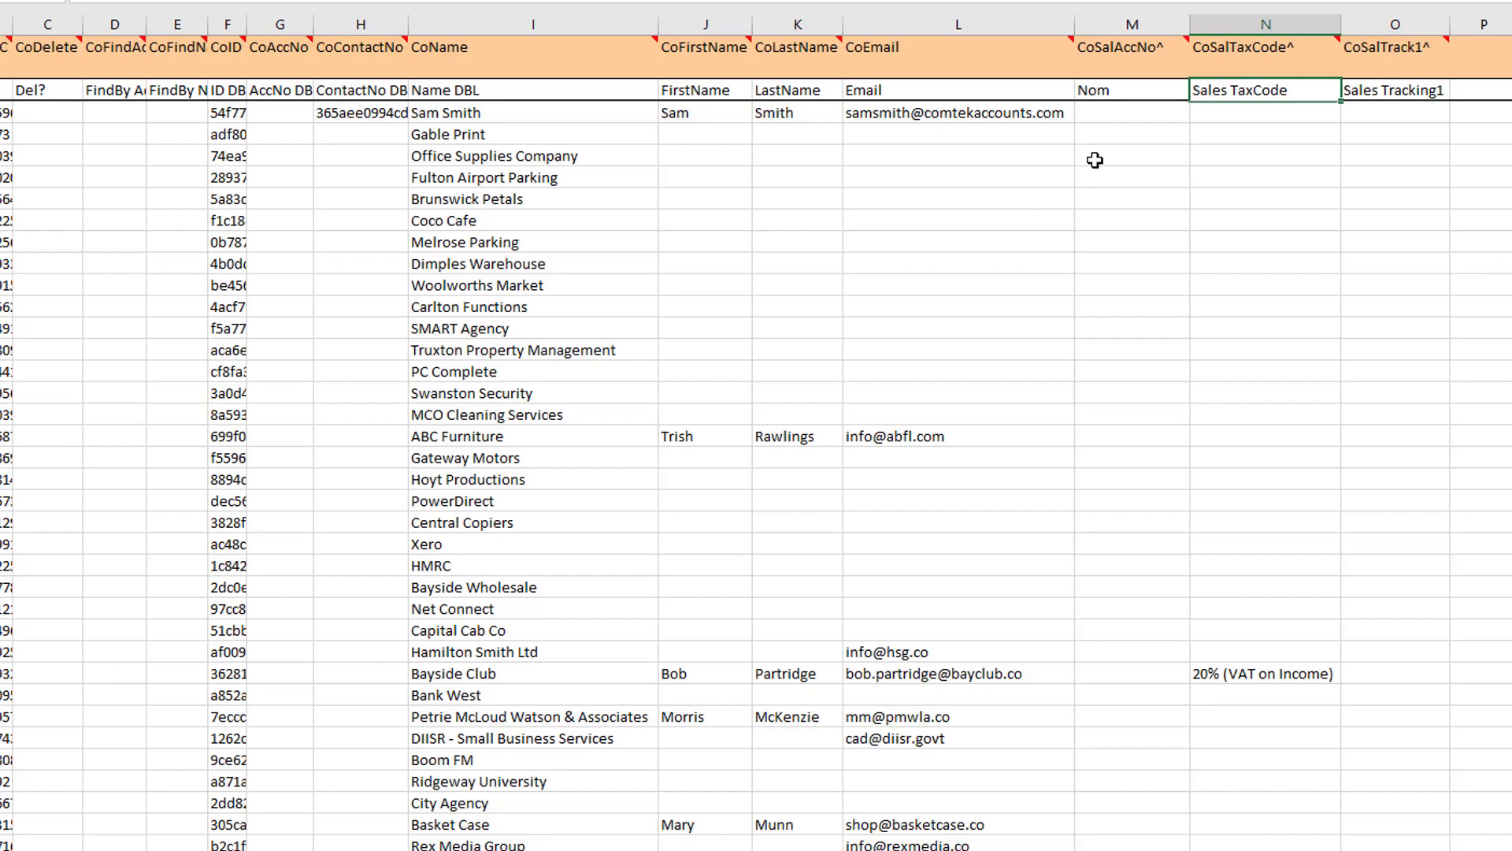
key("Tab")
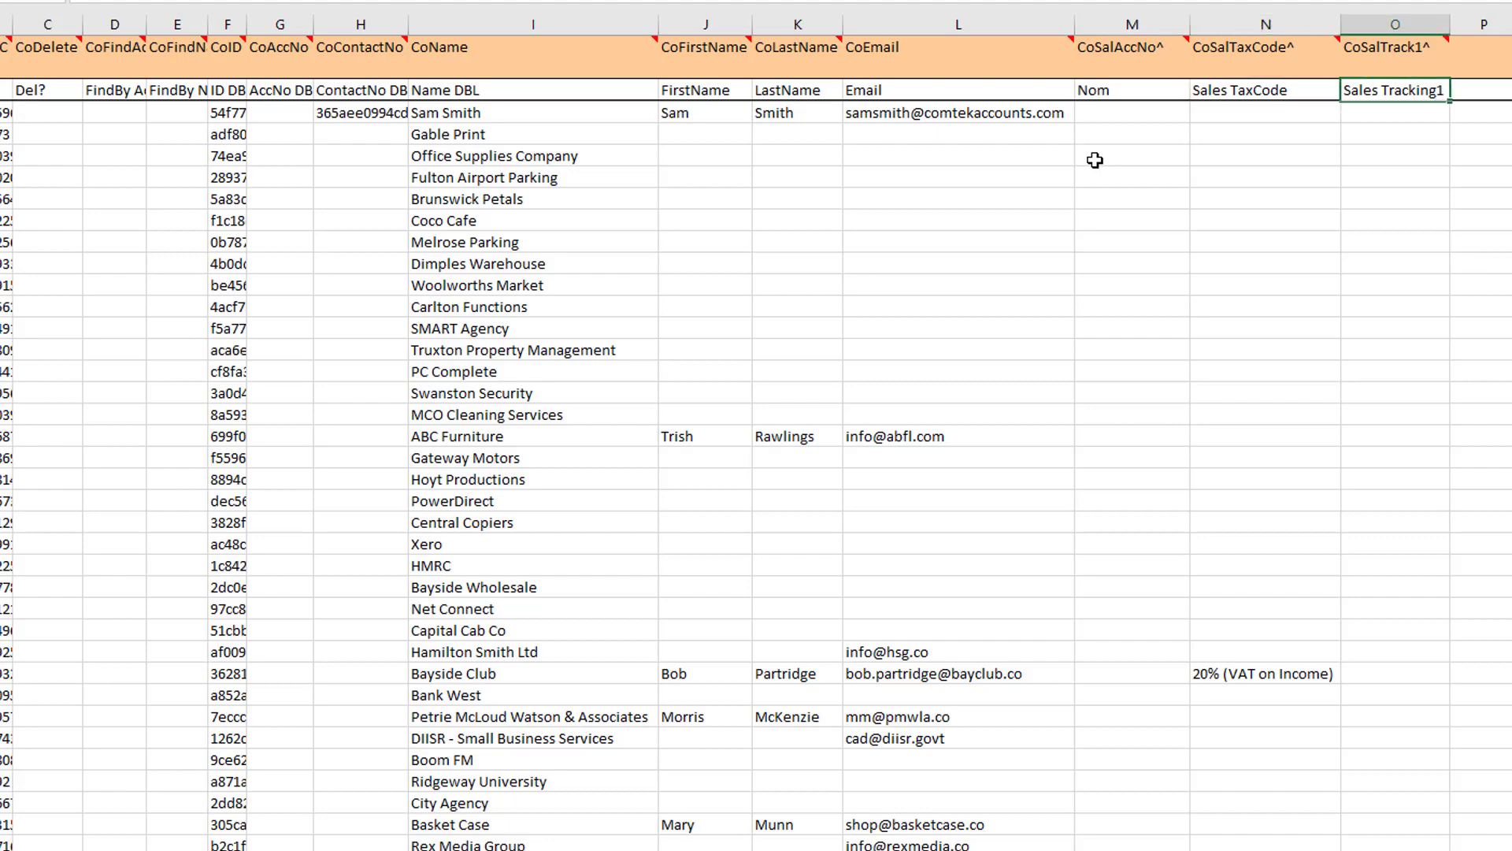
- Enter sales account code 213 in the Nom column for Fulton Airport Parking, giving "213, Sales North"
left_click(1094, 160)
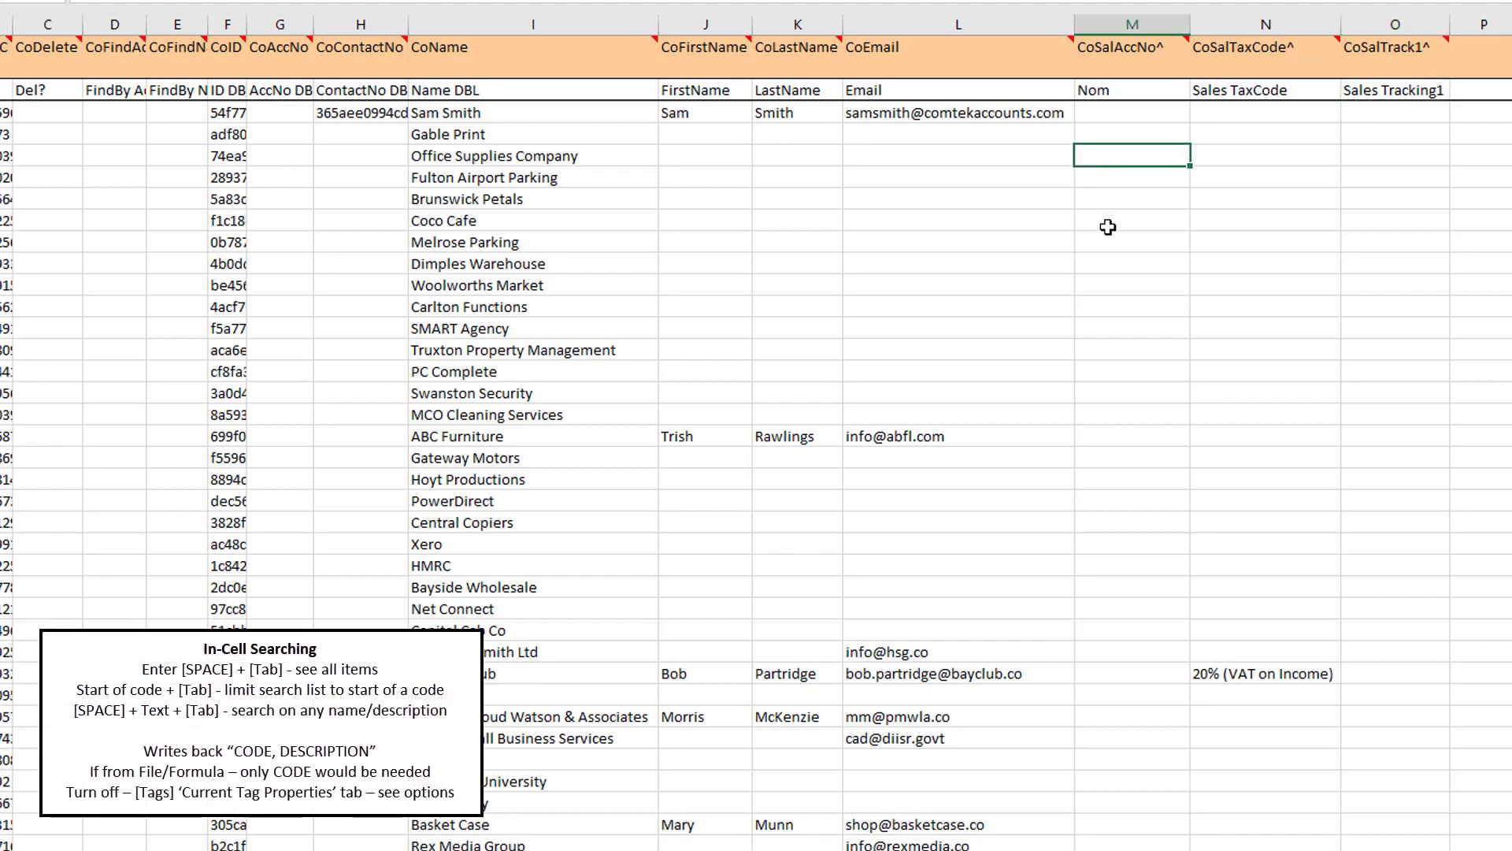
key("Return")
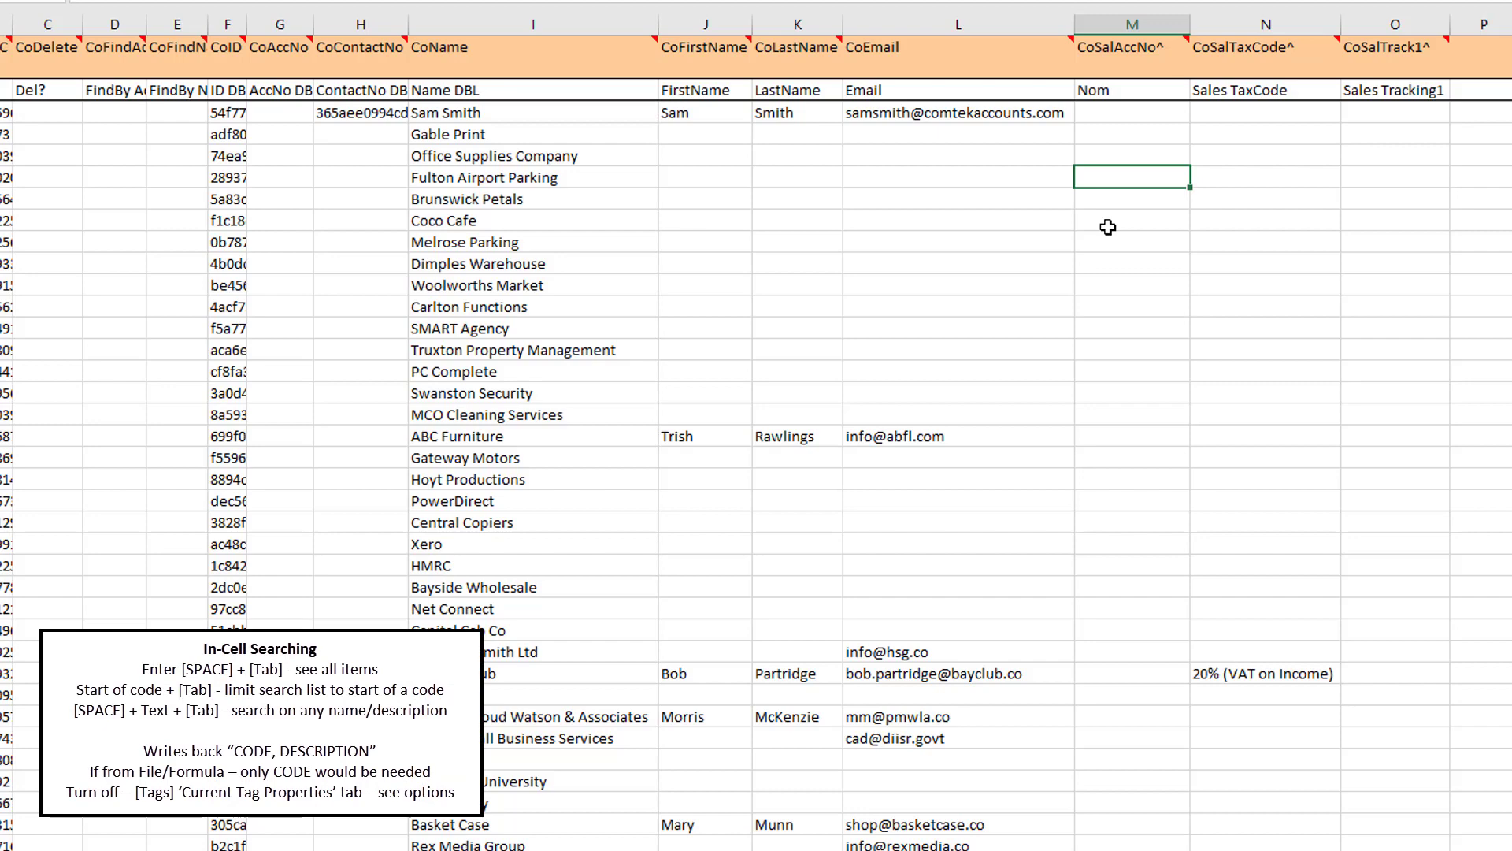
type("213")
key("Tab")
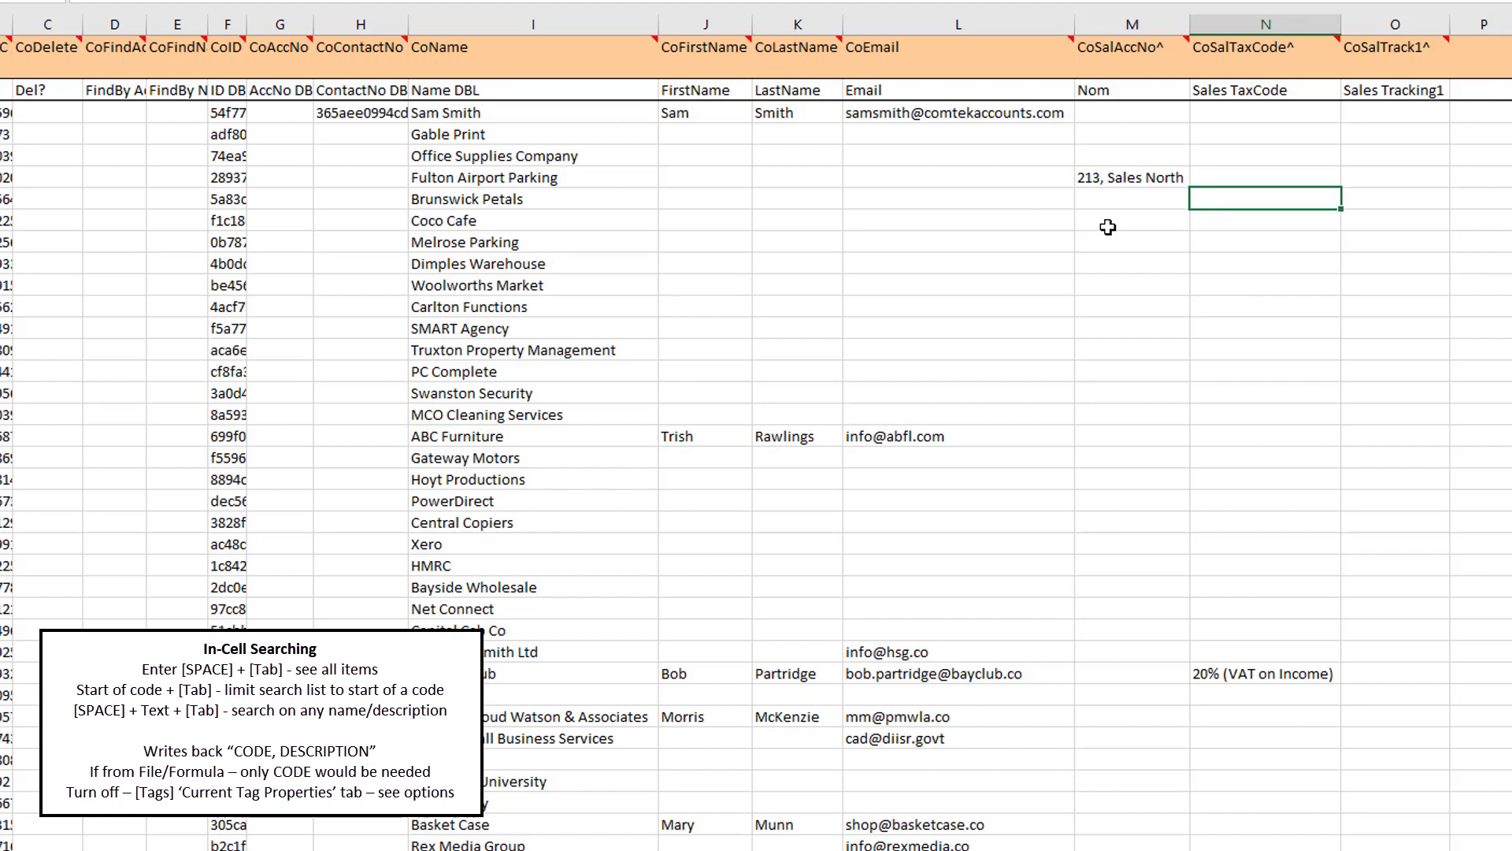
- Enter sales account code 211 in the Nom column for Coco Cafe, giving "211, Sales East"
left_click(1108, 226)
type("211")
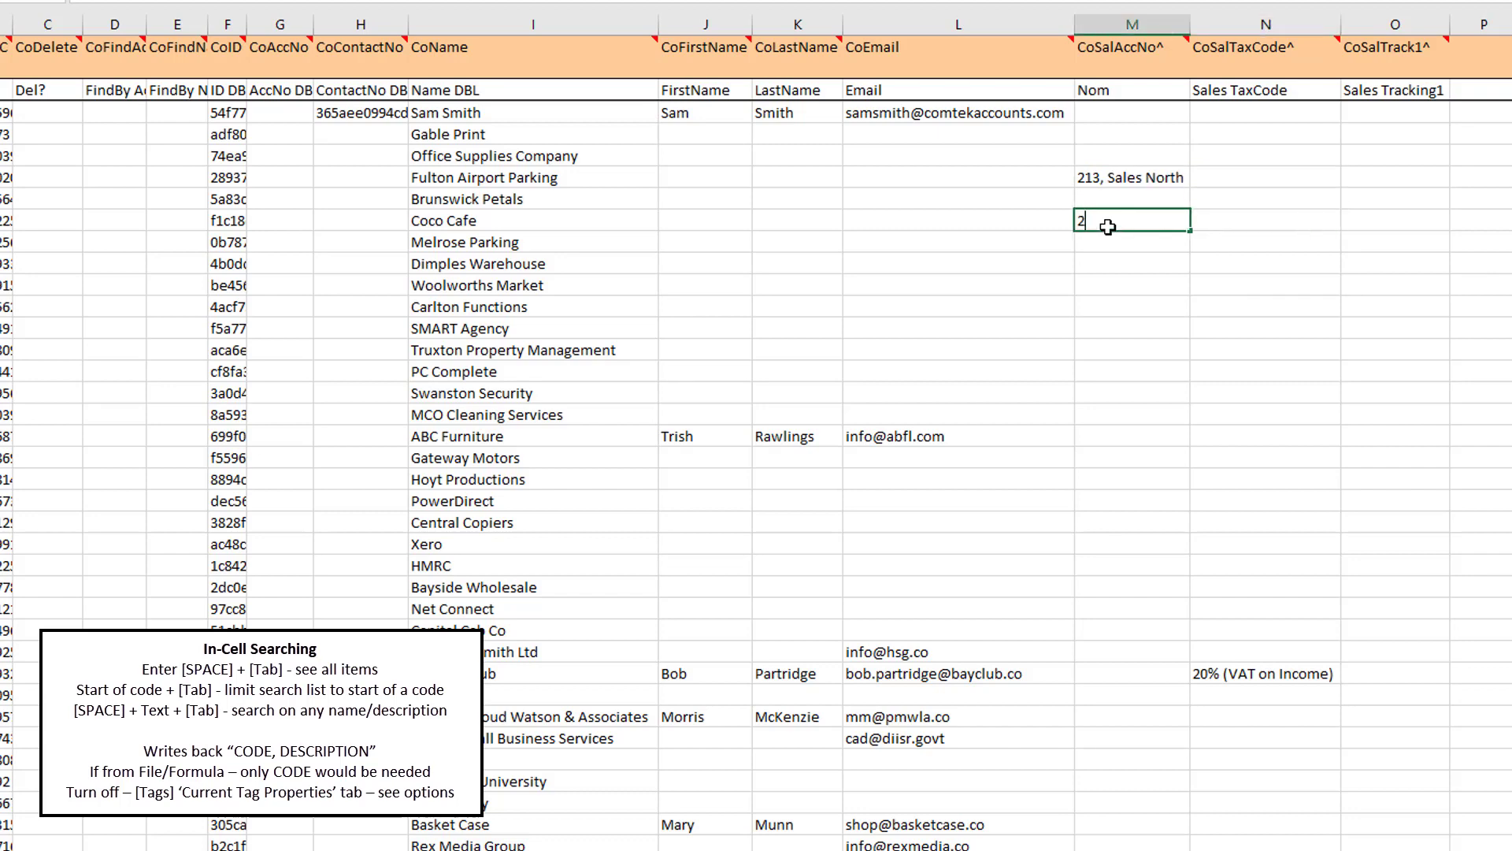
key("Tab")
- Enter sales account code 200 in the Nom column for Dimples Warehouse, giving "200, Sales"
key("Down")
key("Down")
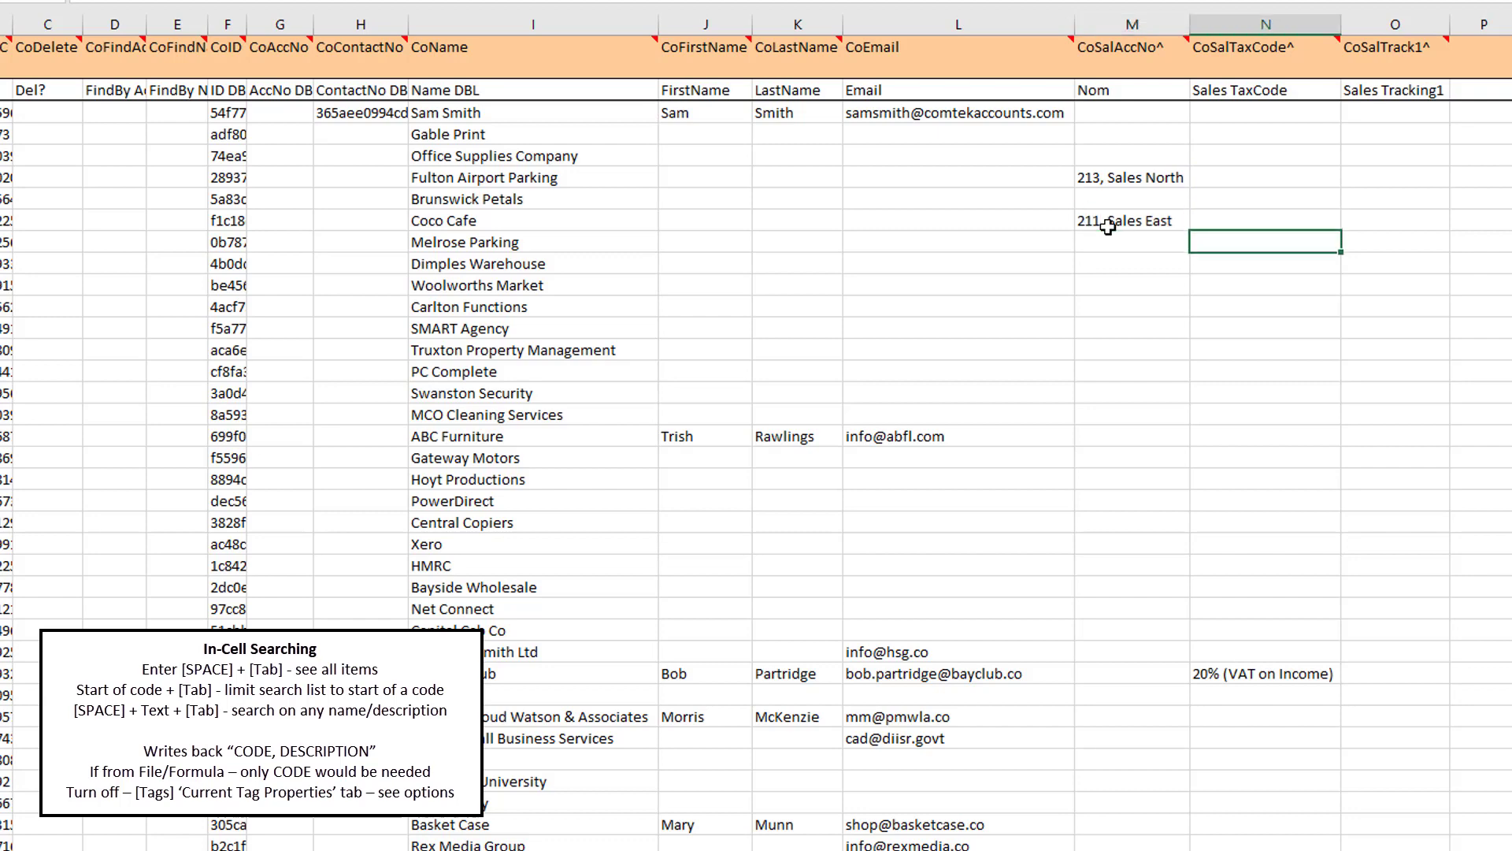
key("Left")
type("200")
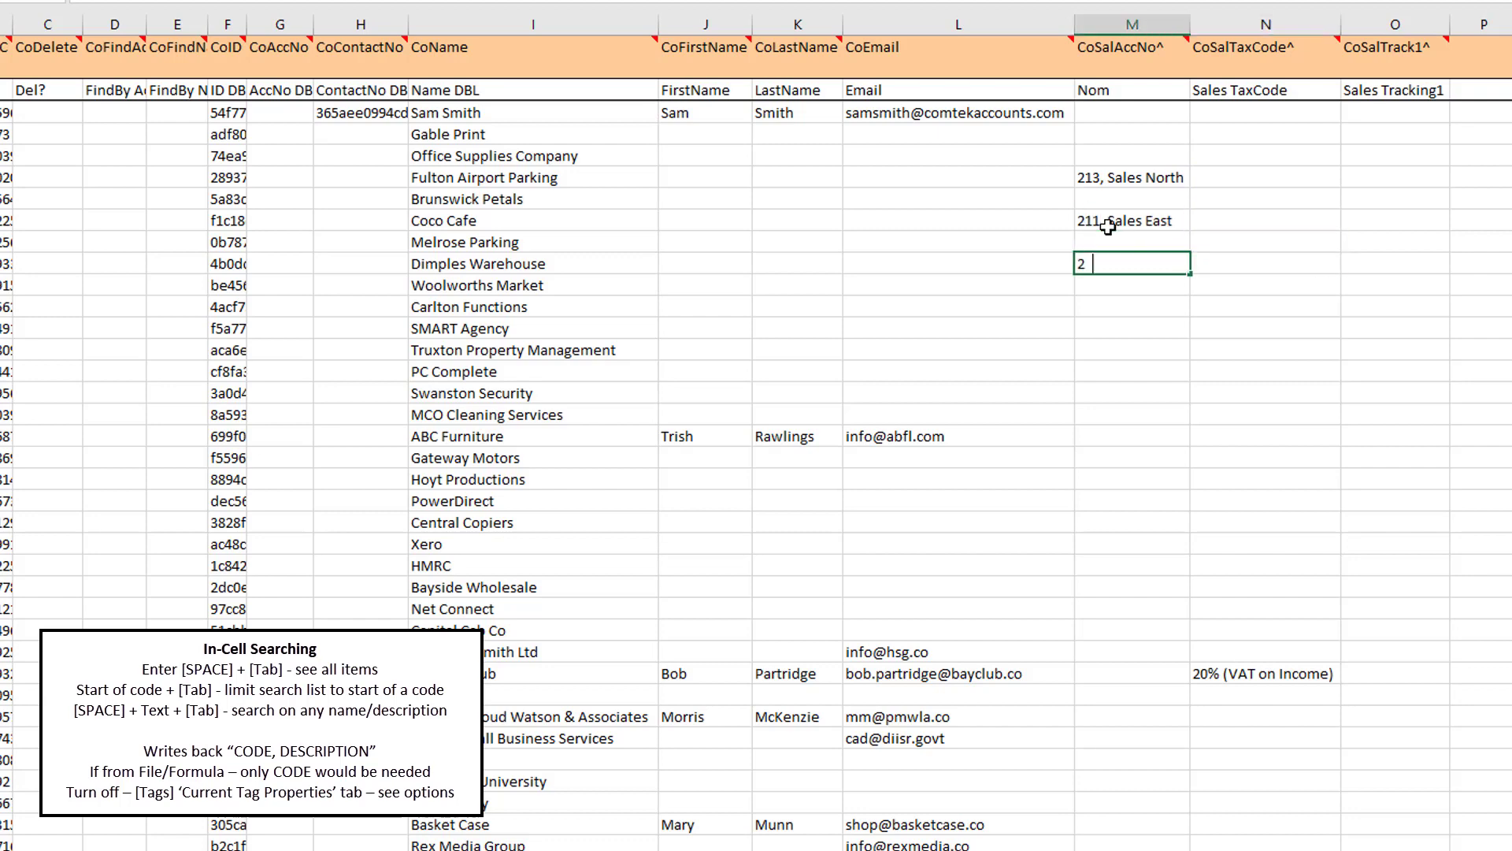
key("Tab")
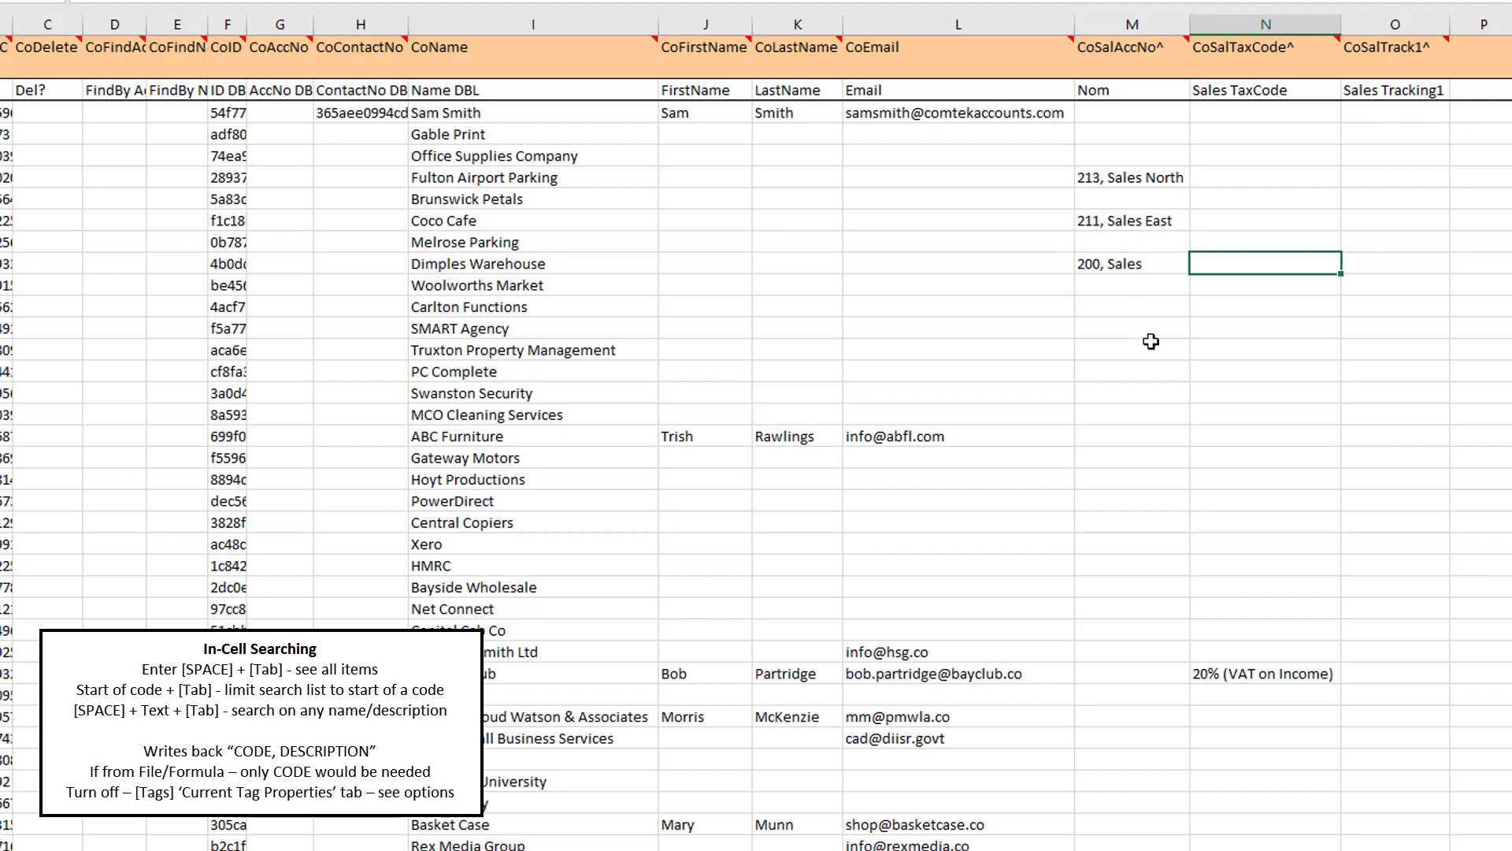
- For Carlton Functions, look up nominal accounts starting with 2 in the Nom column and choose 260, Other Revenue
left_click(1112, 306)
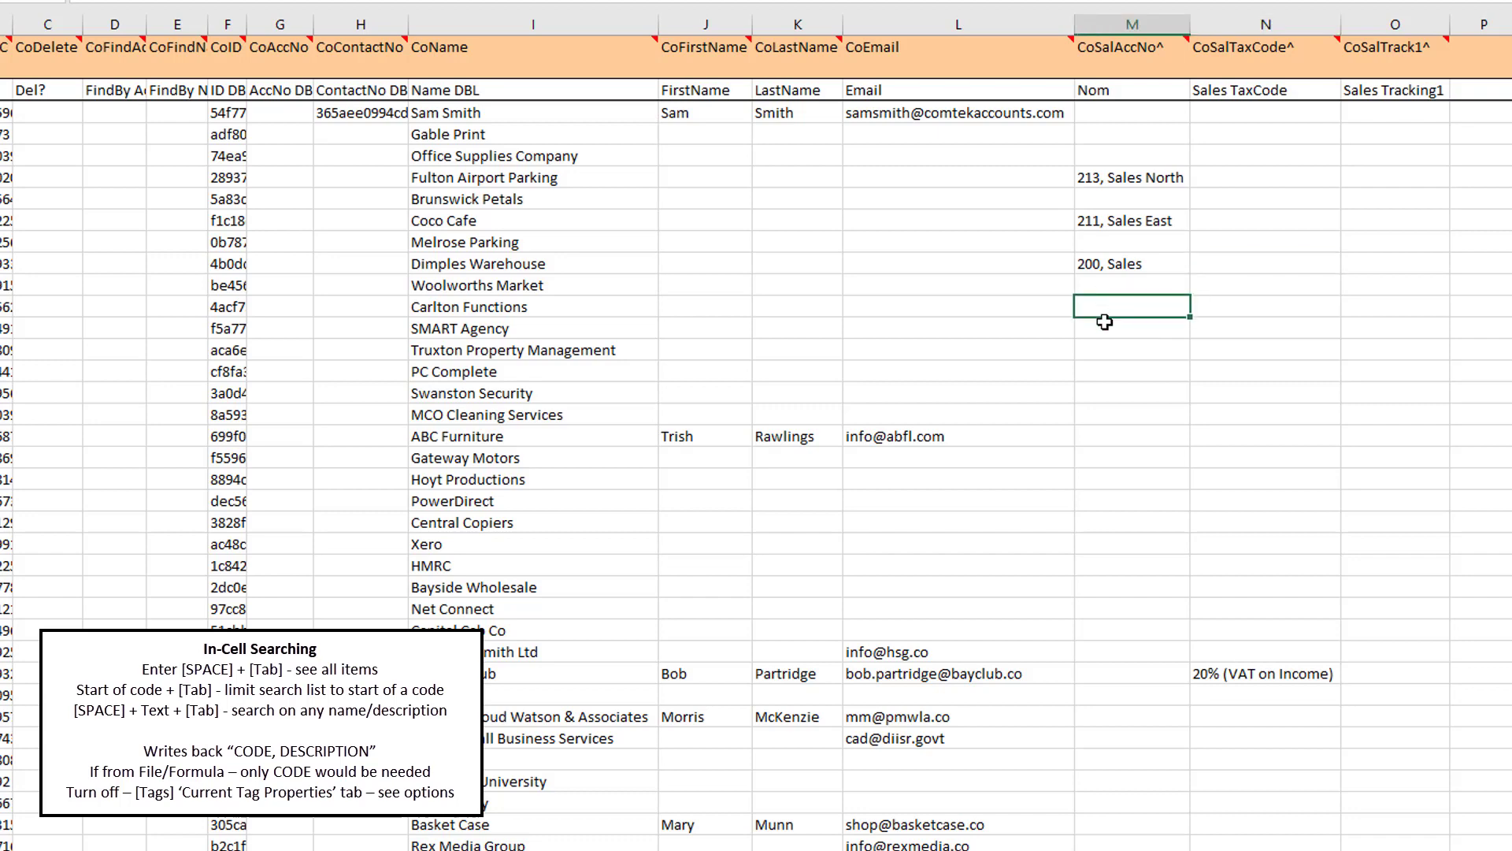
type("2")
key("Tab")
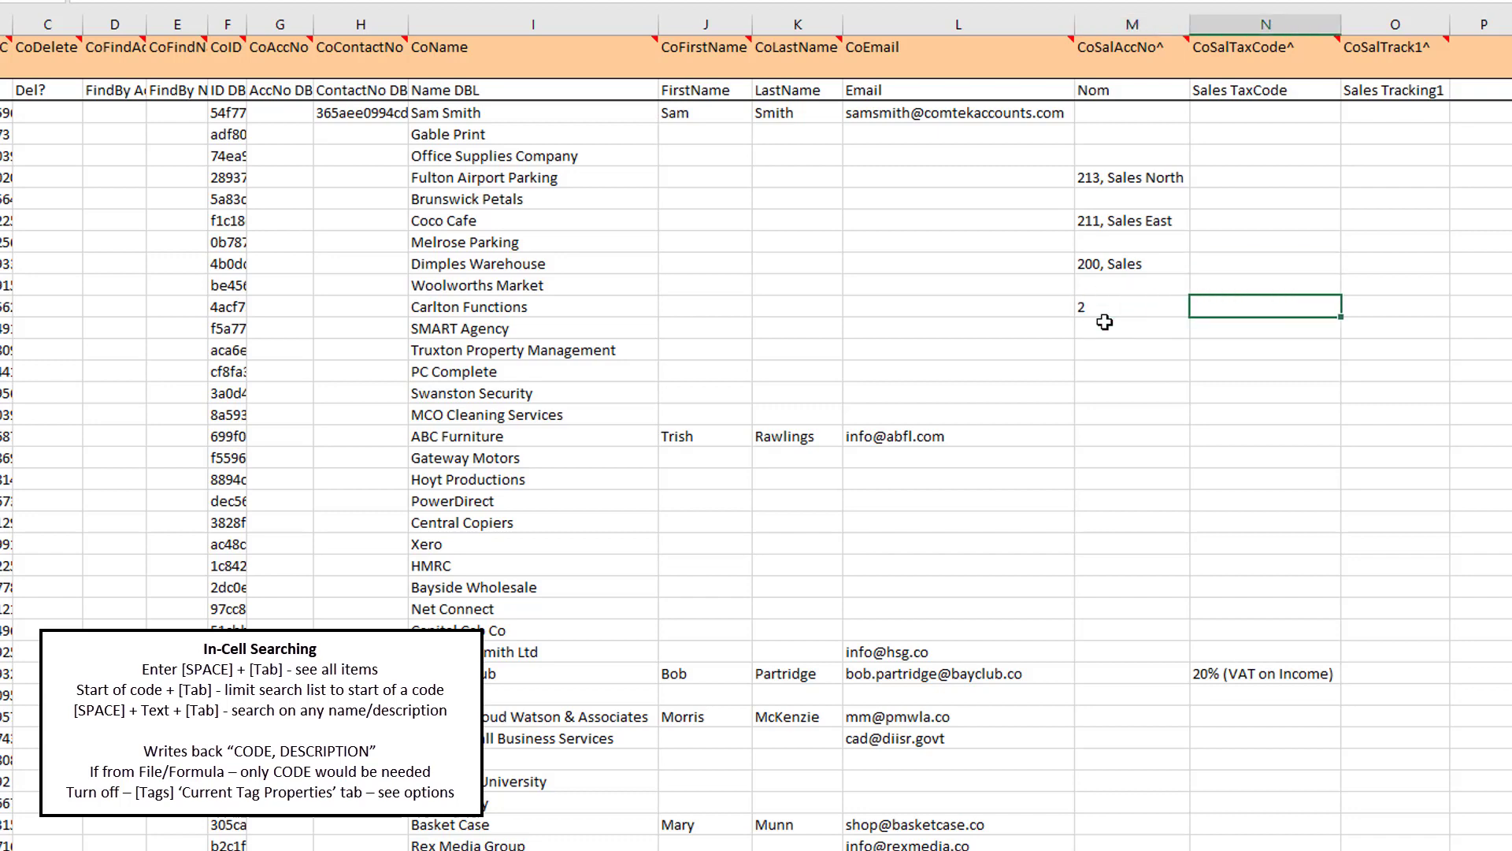
key("Down")
key("Down")
key("Down")
key("Down")
key("Down")
key("Down")
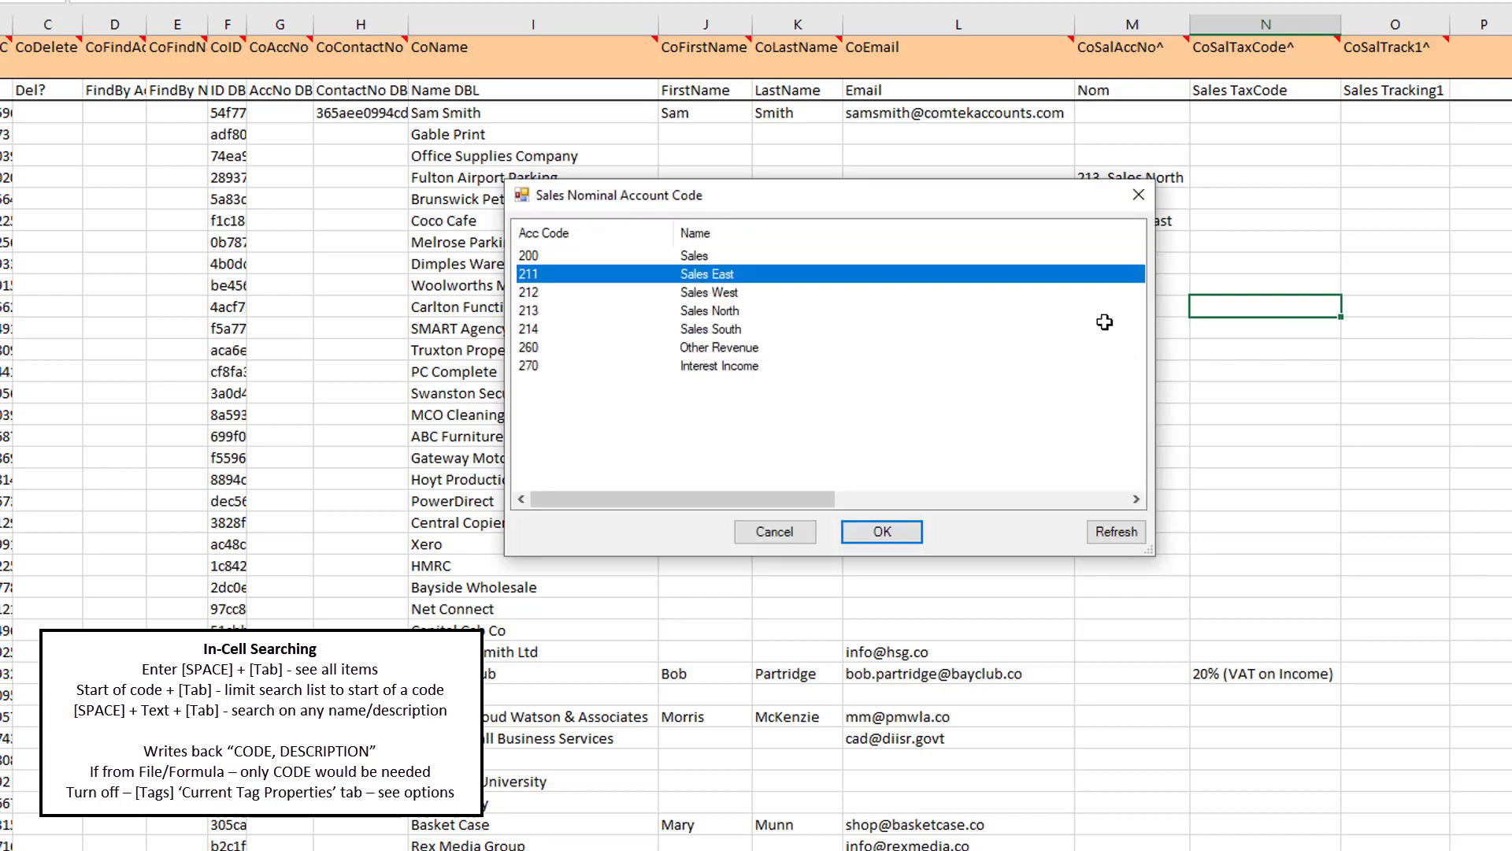
key("Up")
key("Return")
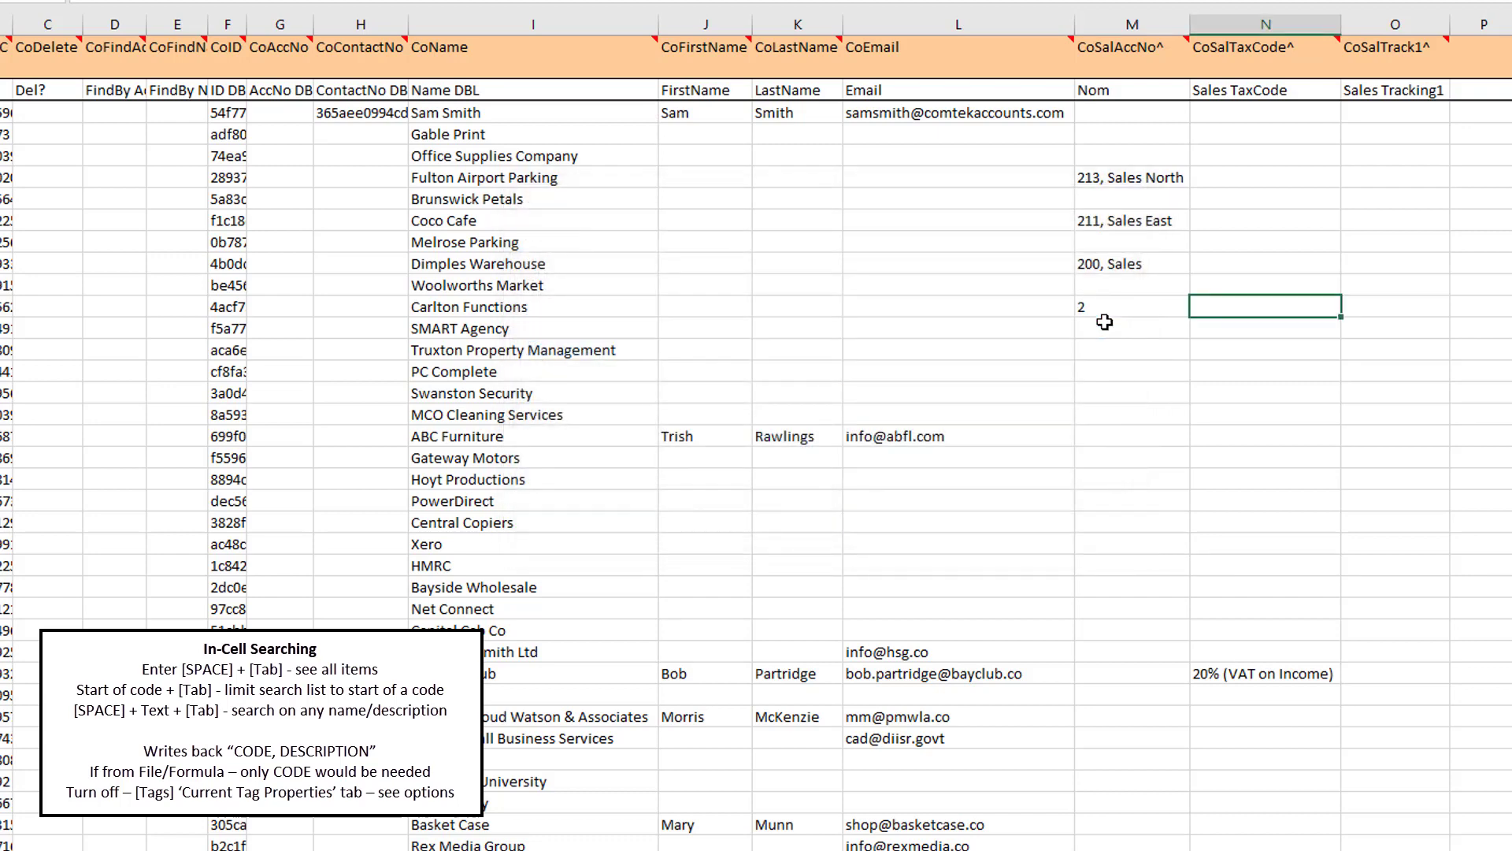
- For Truxton Property Management, list all sales nominal accounts in the Nom column and choose 212, Sales West
key("Down")
key("Down")
key("Left")
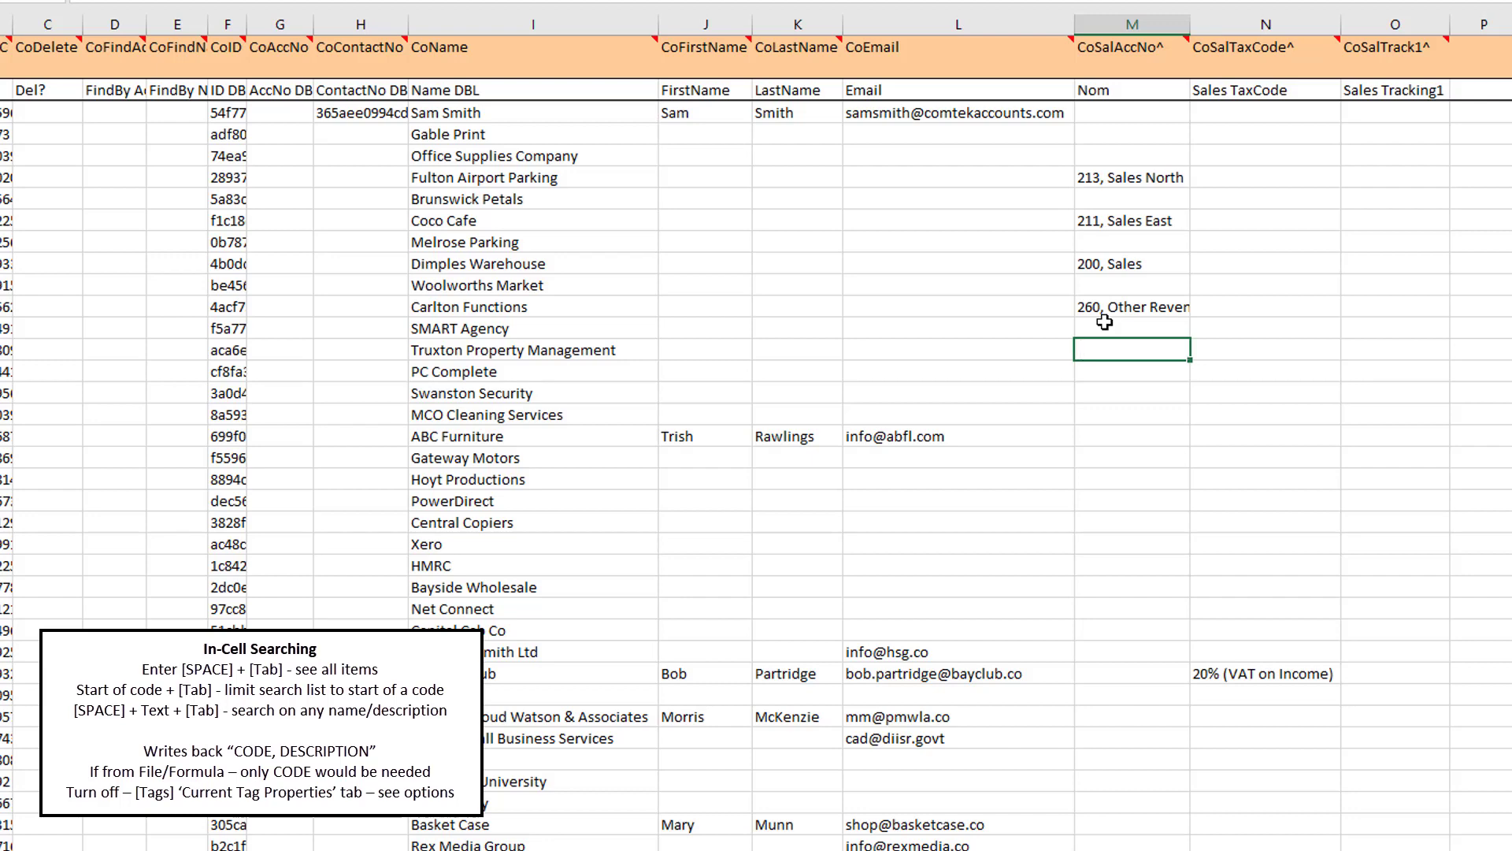
key("Tab")
key("Down")
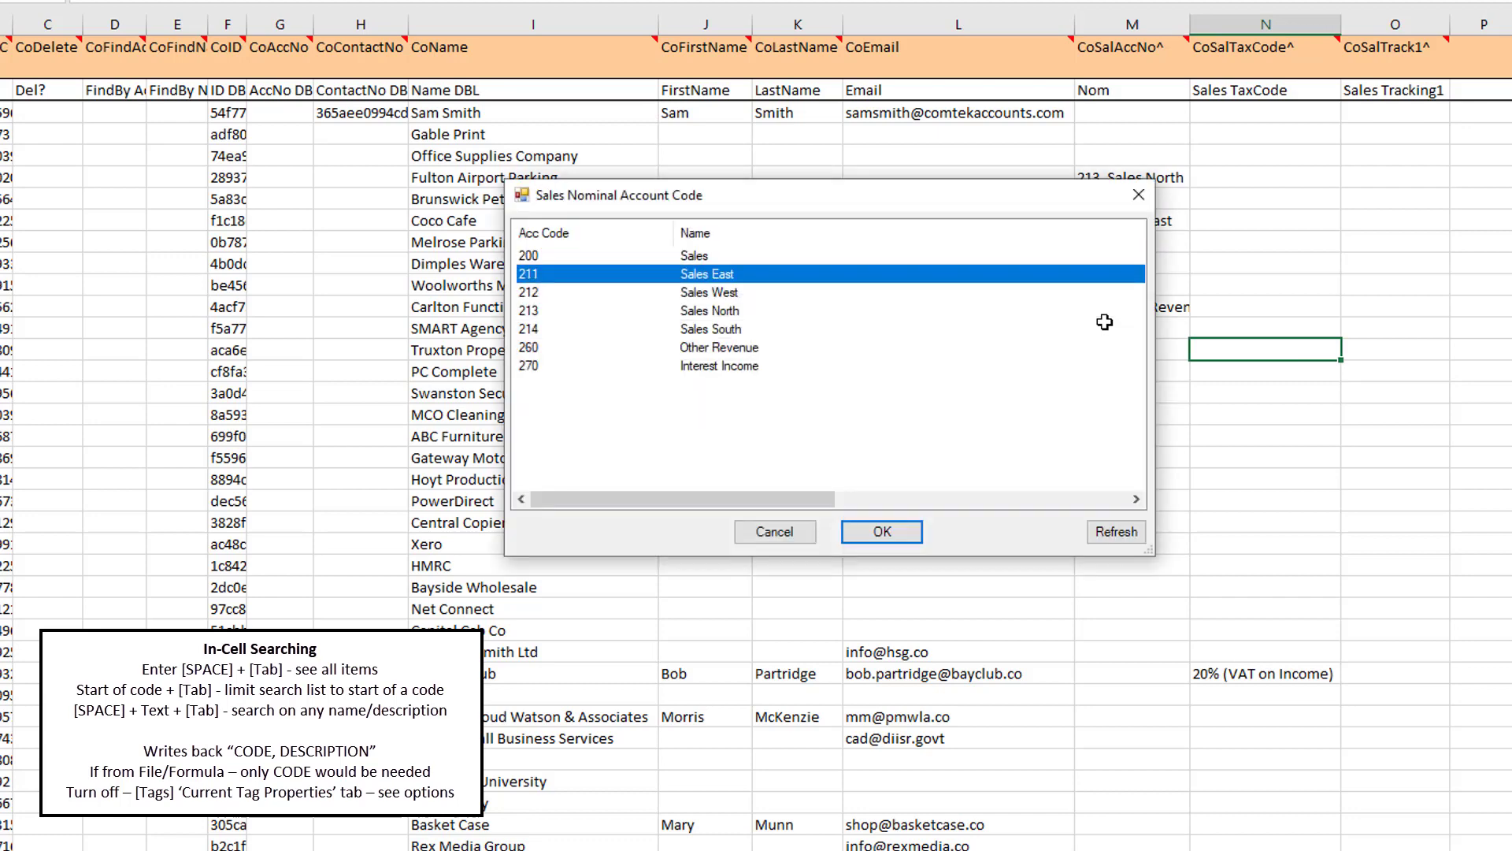
key("Down")
key("Down")
key("Down")
key("Down")
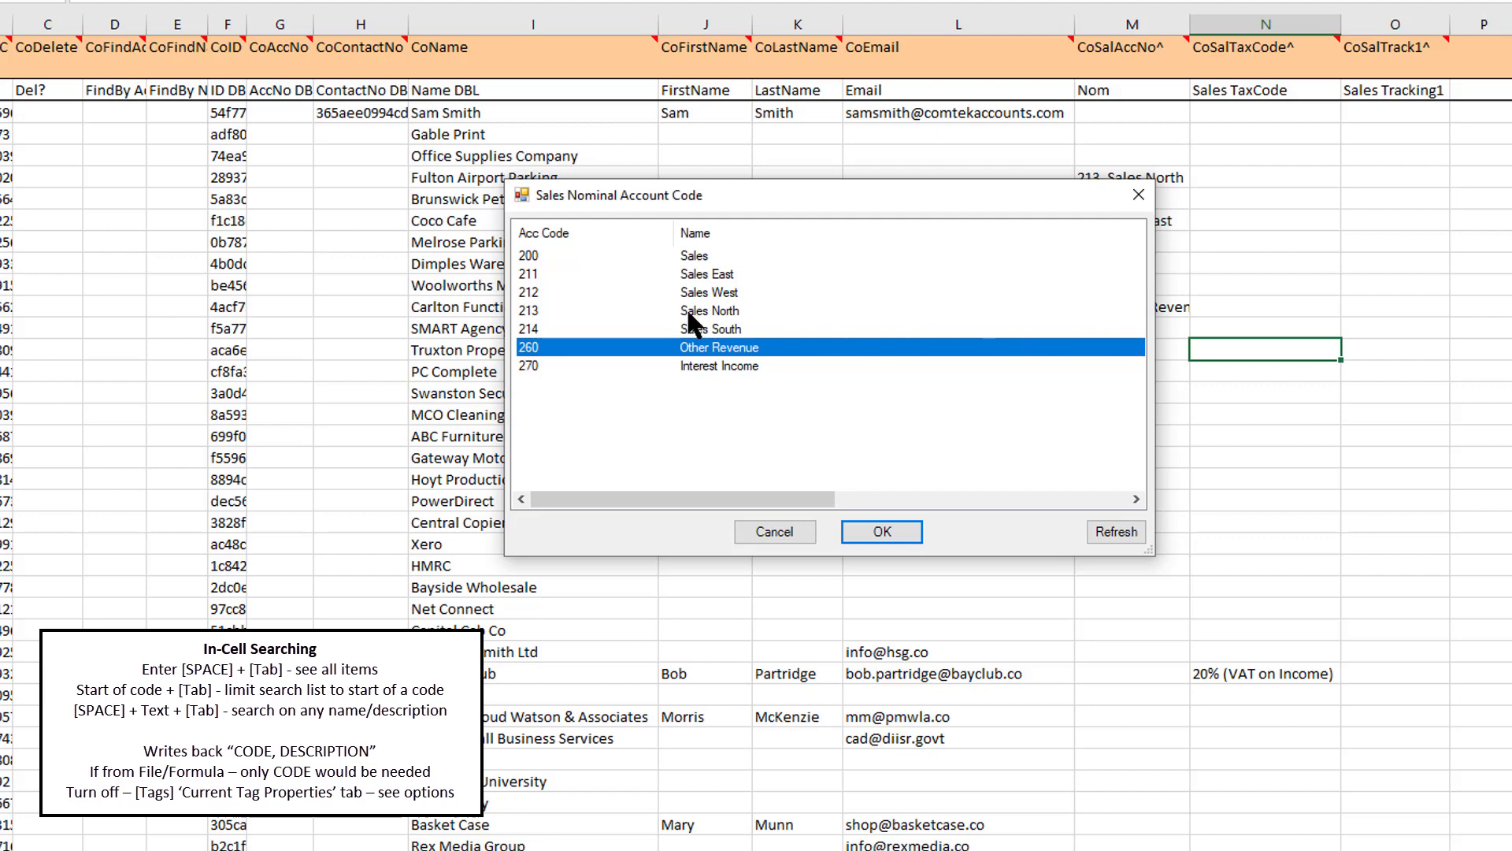
double_click(716, 292)
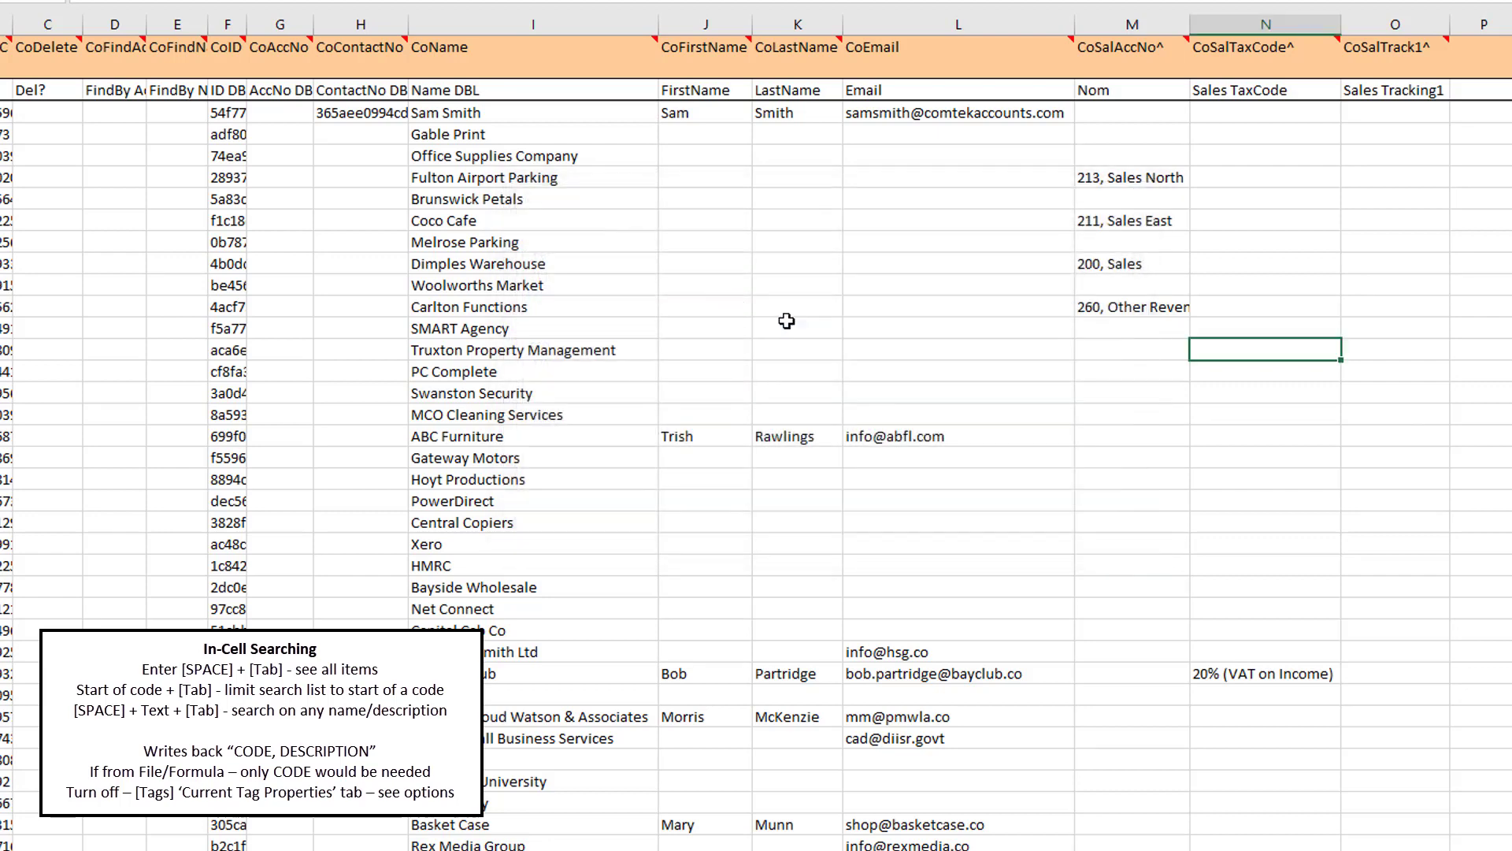
- Fill in the Nom cell for PC Complete with 211, Sales East by searching the account names for "ea"
left_click(1121, 366)
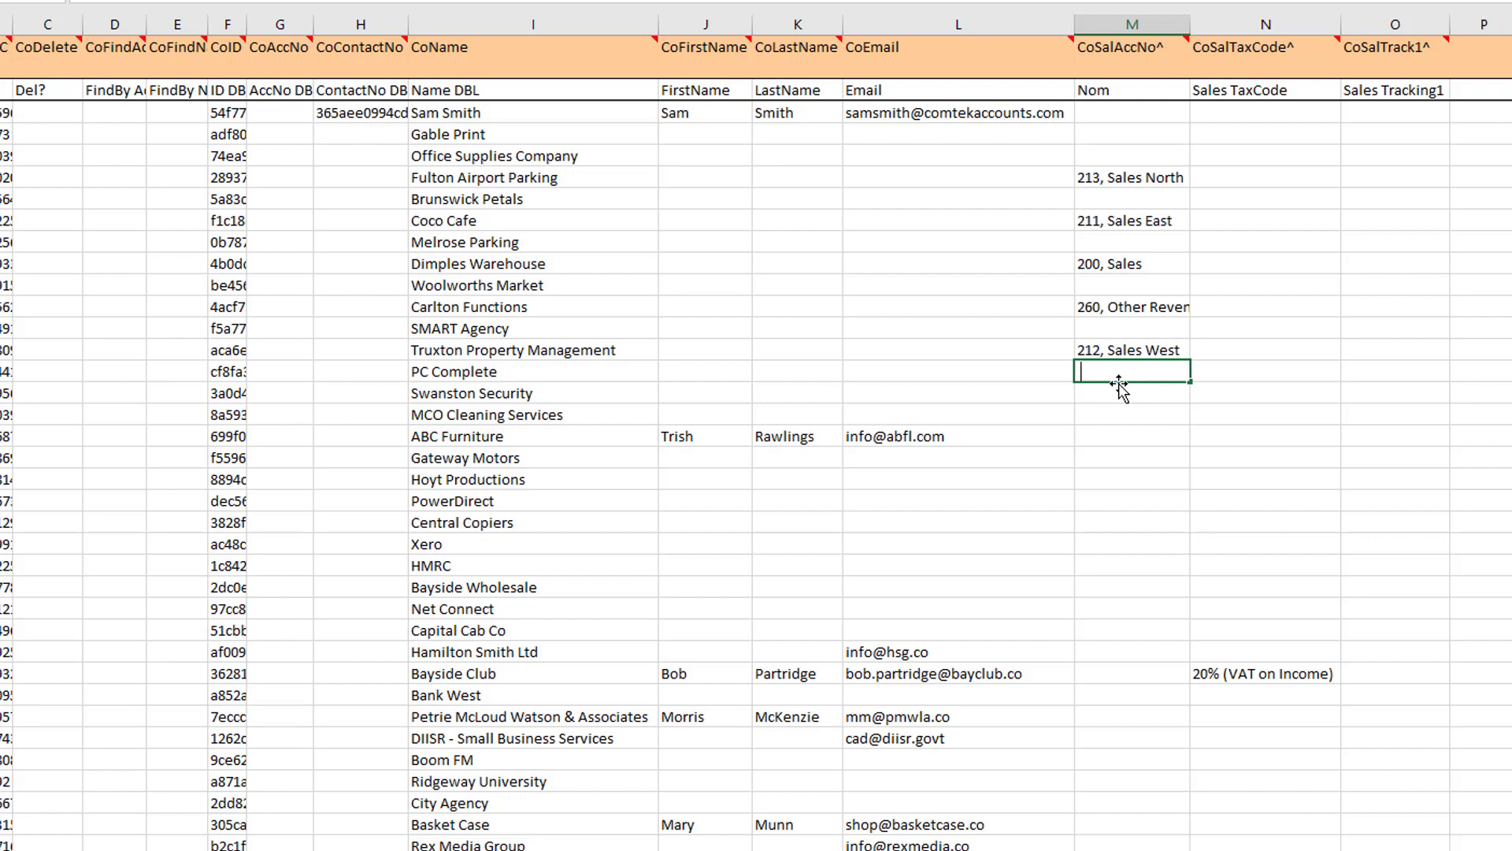
type("ea")
key("Tab")
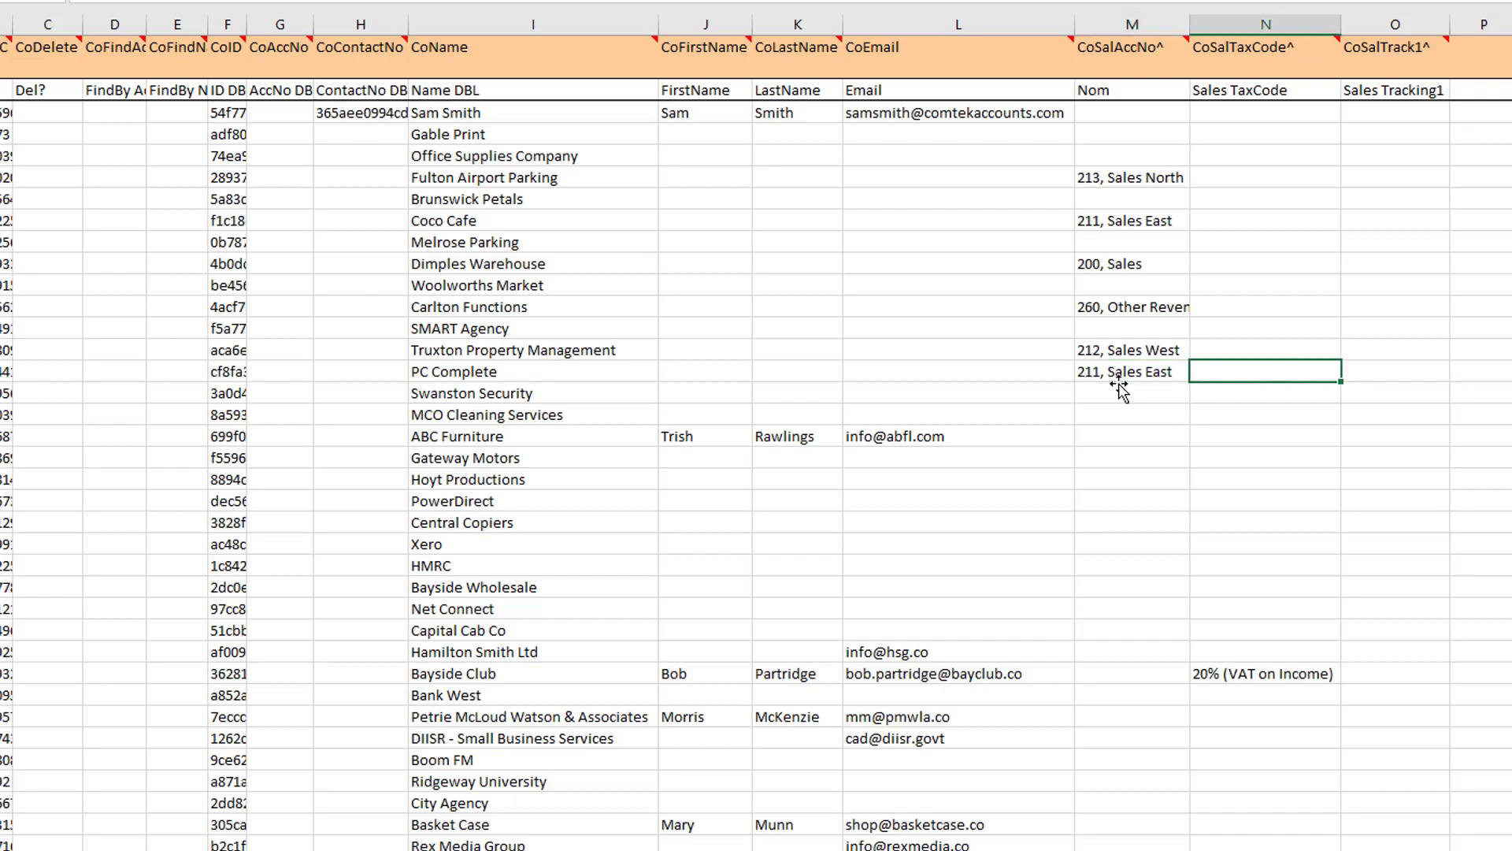
- For MCO Cleaning Services, search the account names for "sa" in the Nom column and choose 212, Sales West
key("Down")
key("Down")
key("Left")
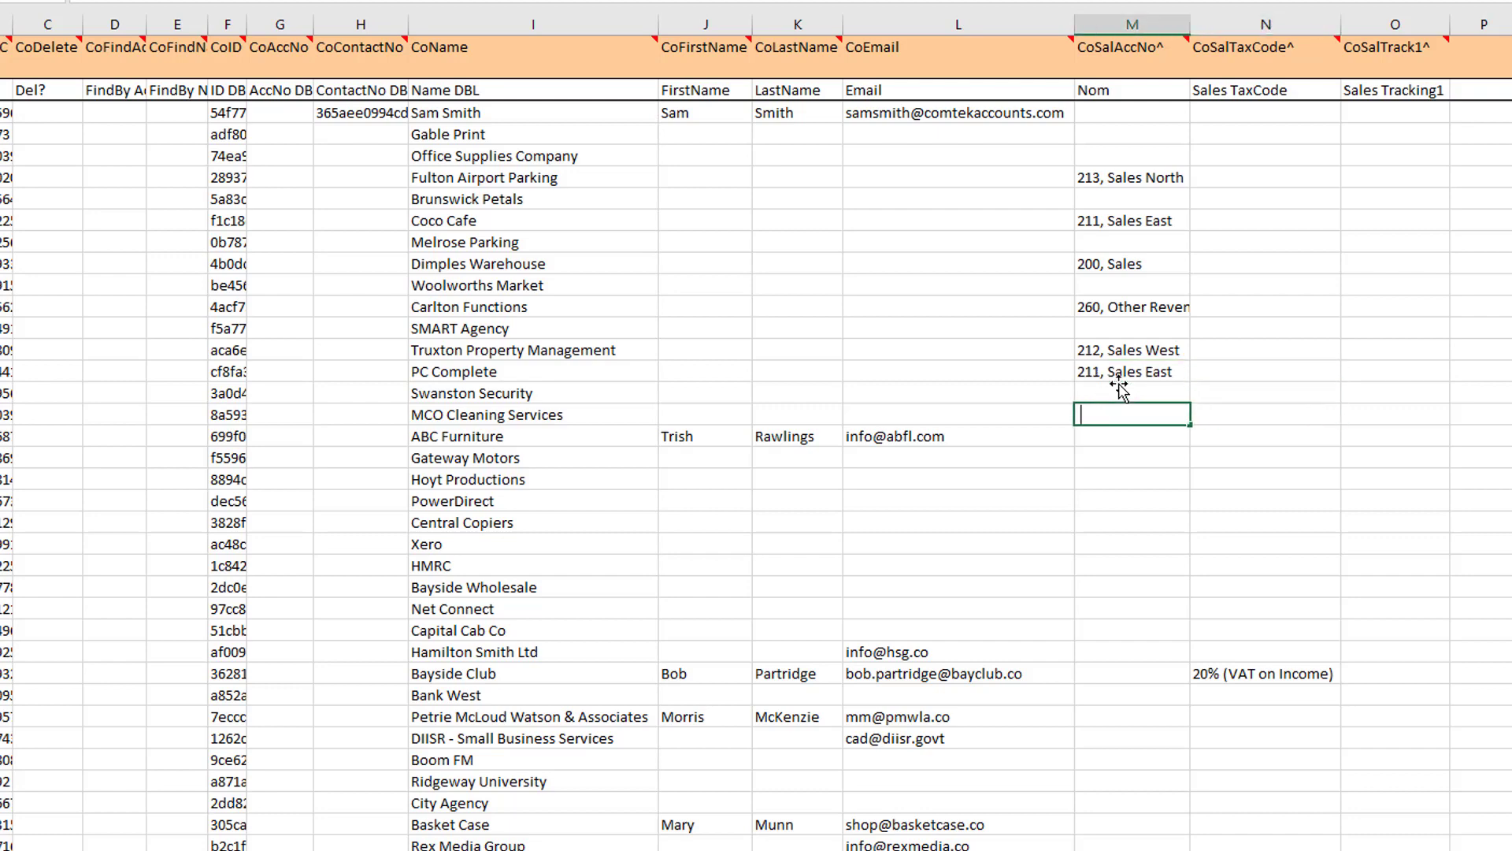
type("sa")
key("Tab")
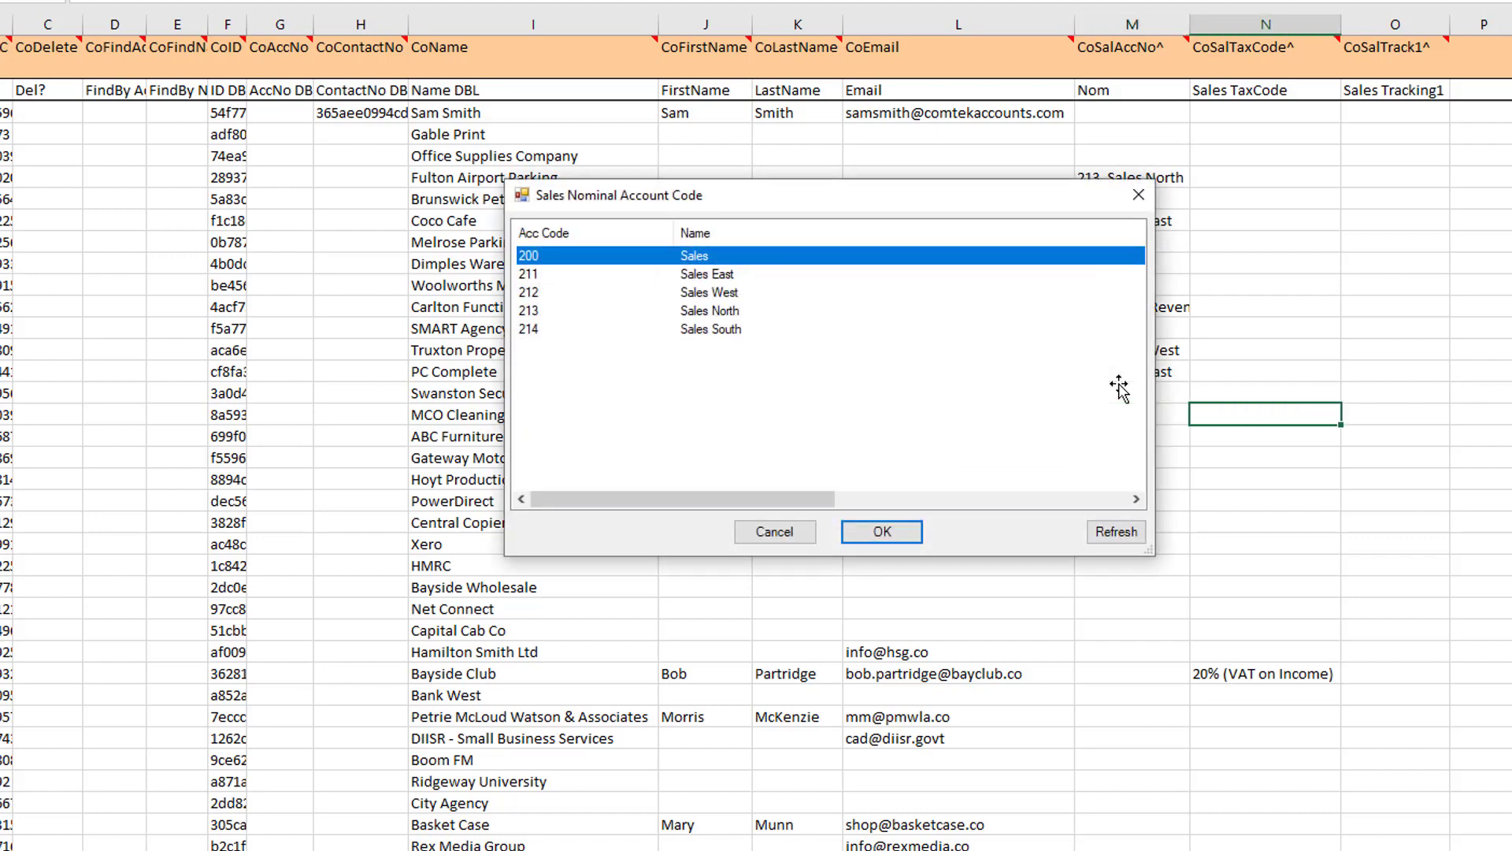
key("Down")
key("Down")
key("Return")
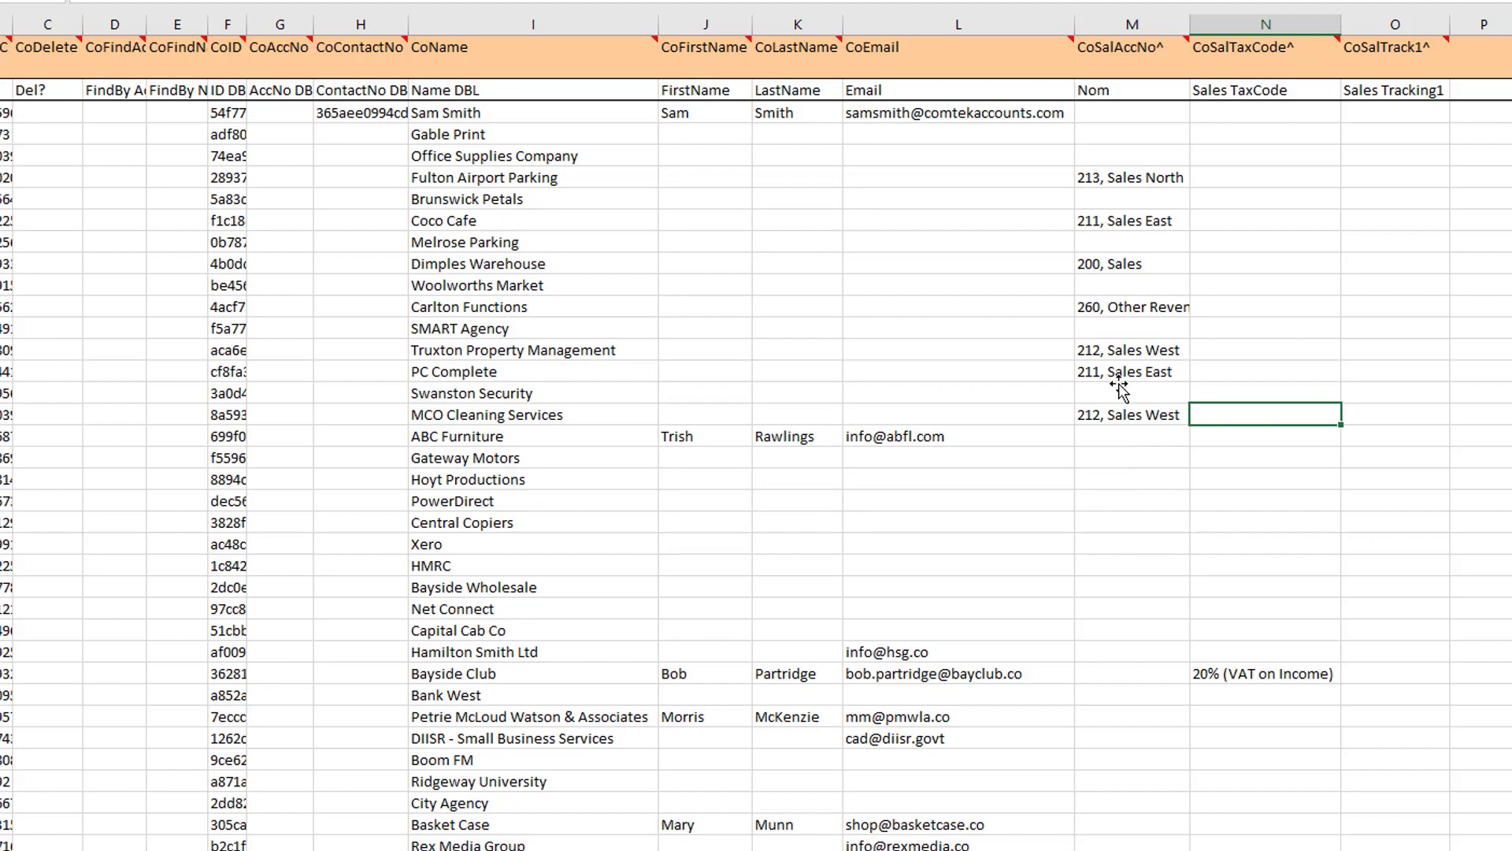
left_click(1109, 226)
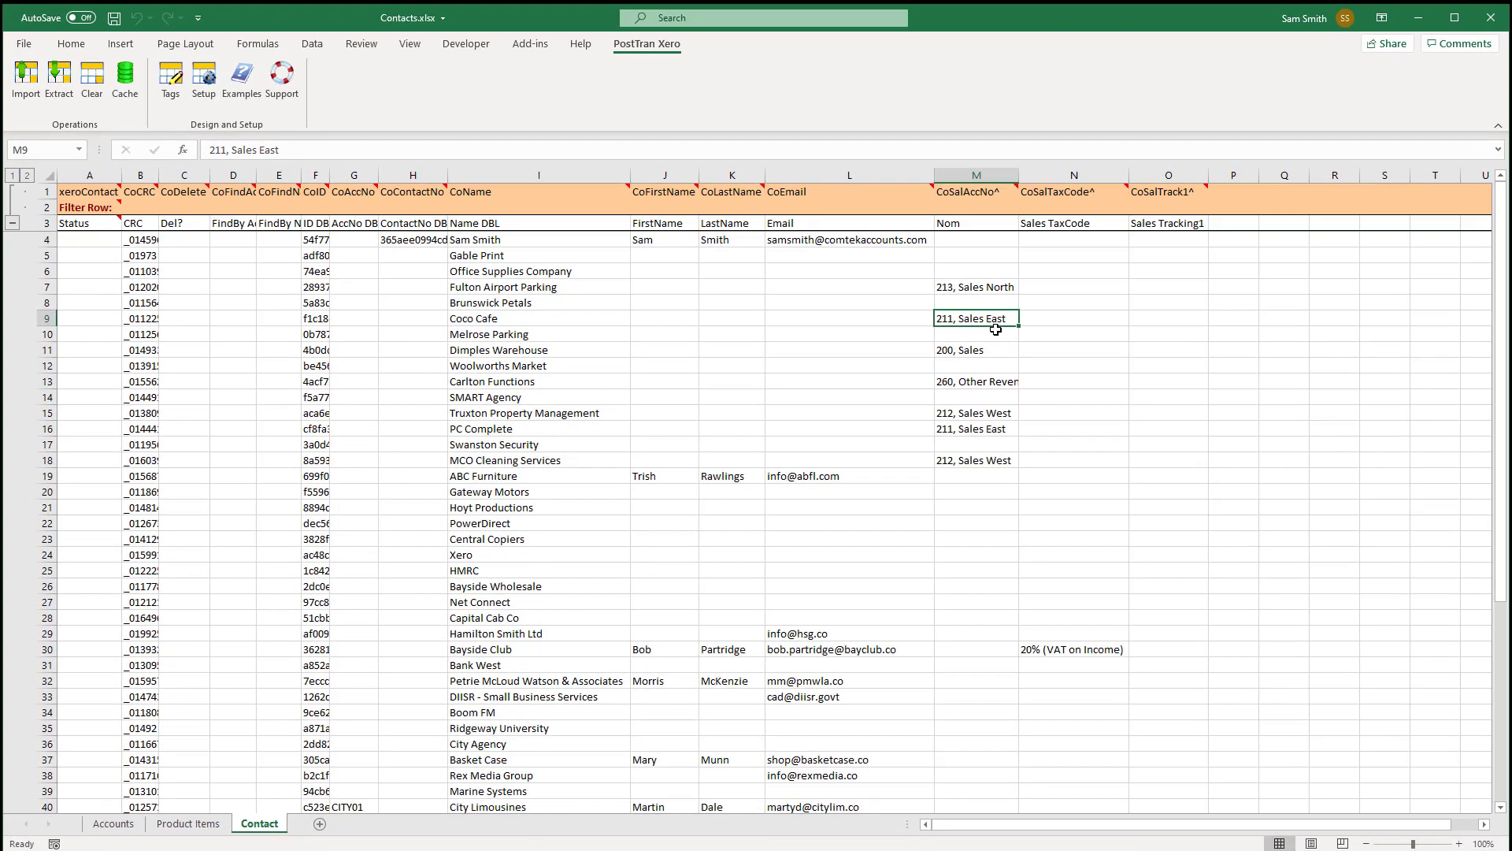
left_click(174, 85)
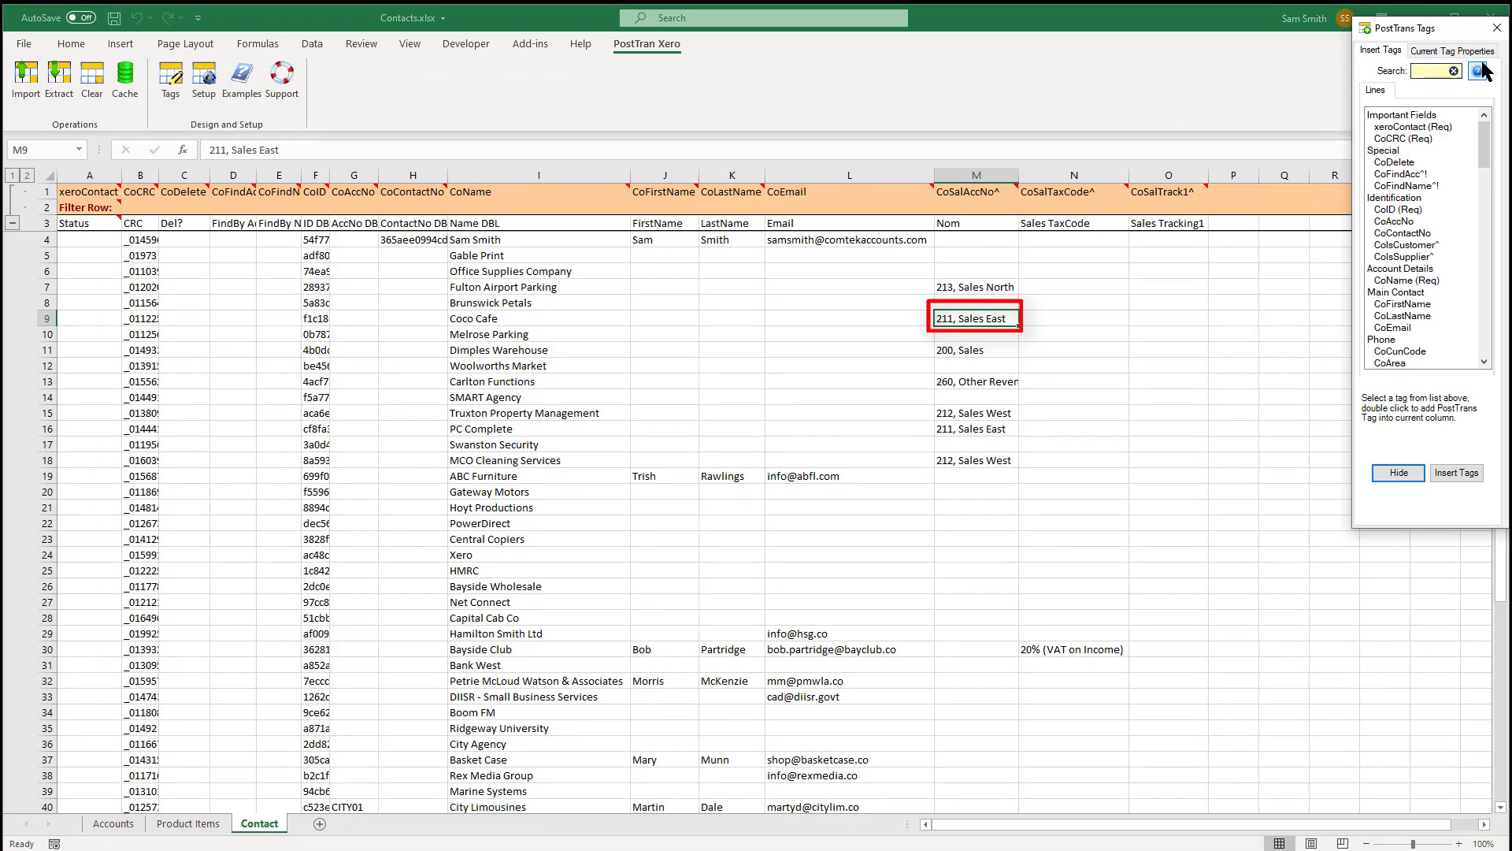
left_click_drag(1440, 28, 1168, 99)
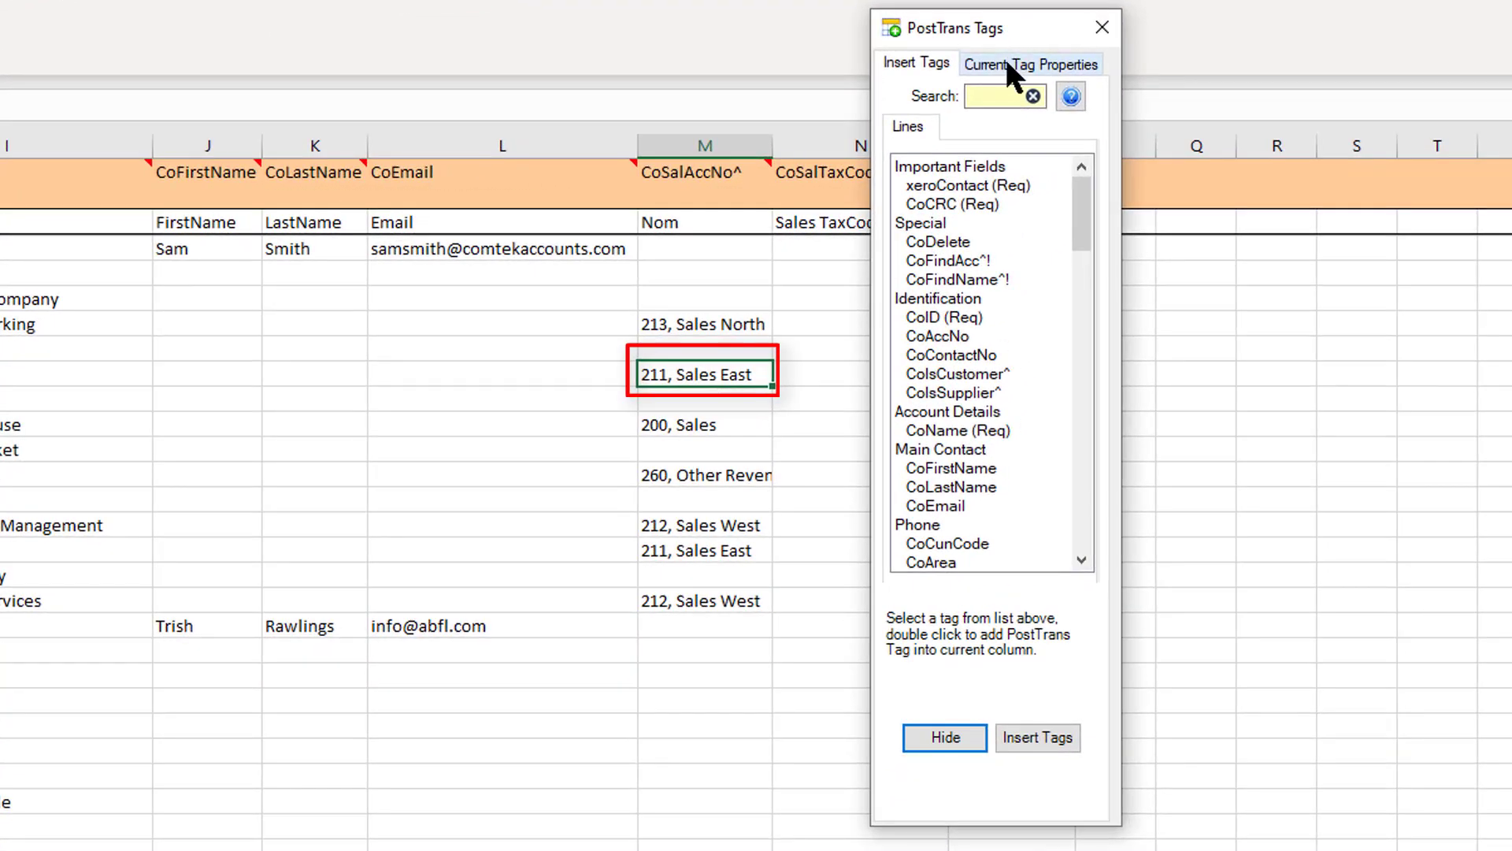
left_click(1004, 65)
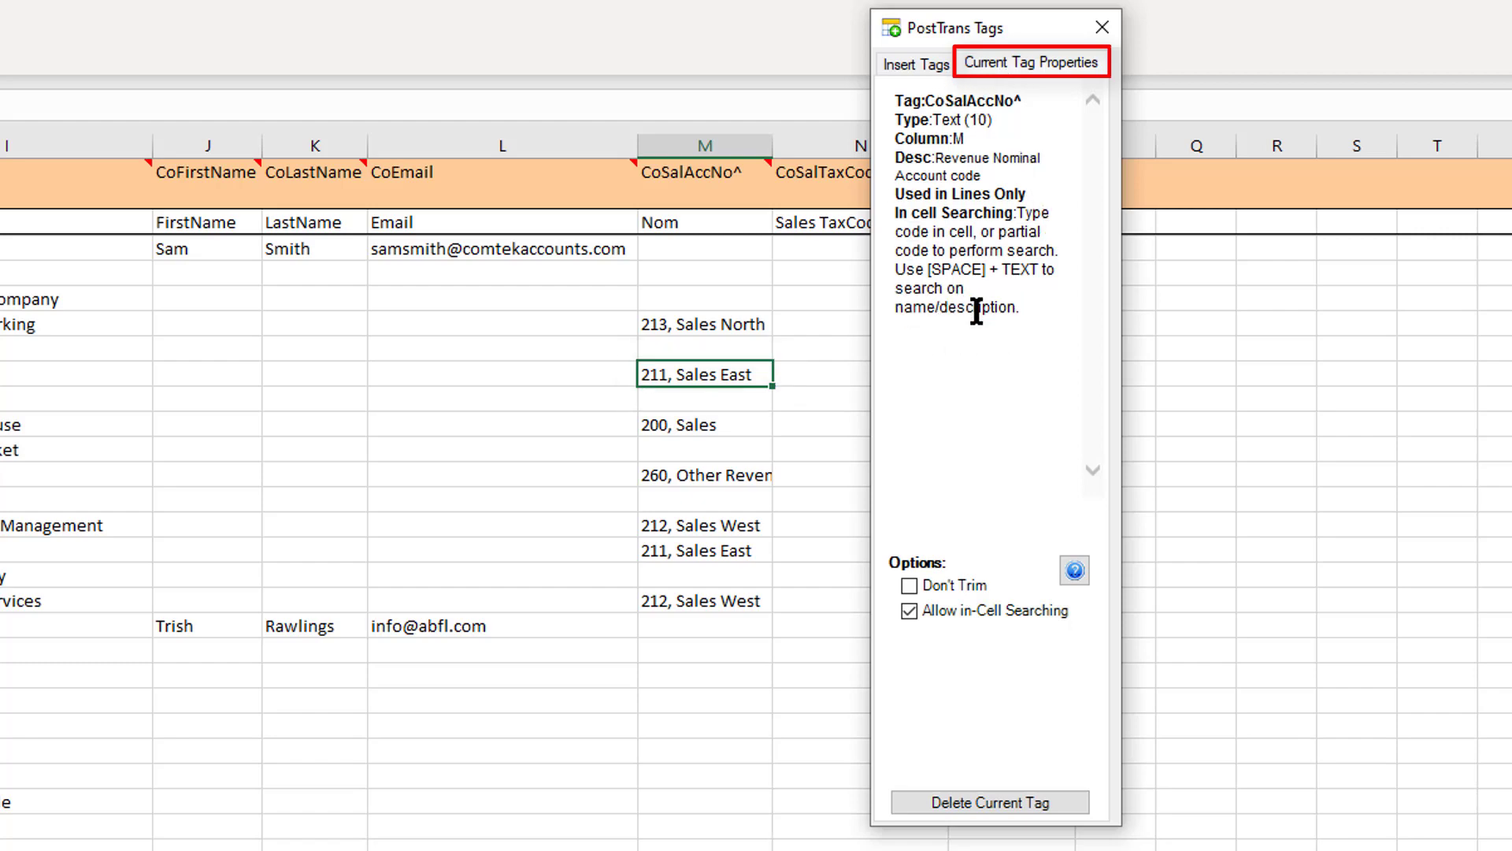
- Switch in-cell searching off for the CoSalAccNo tag, view its header note, re-enable the option and close the tag properties
left_click(910, 611)
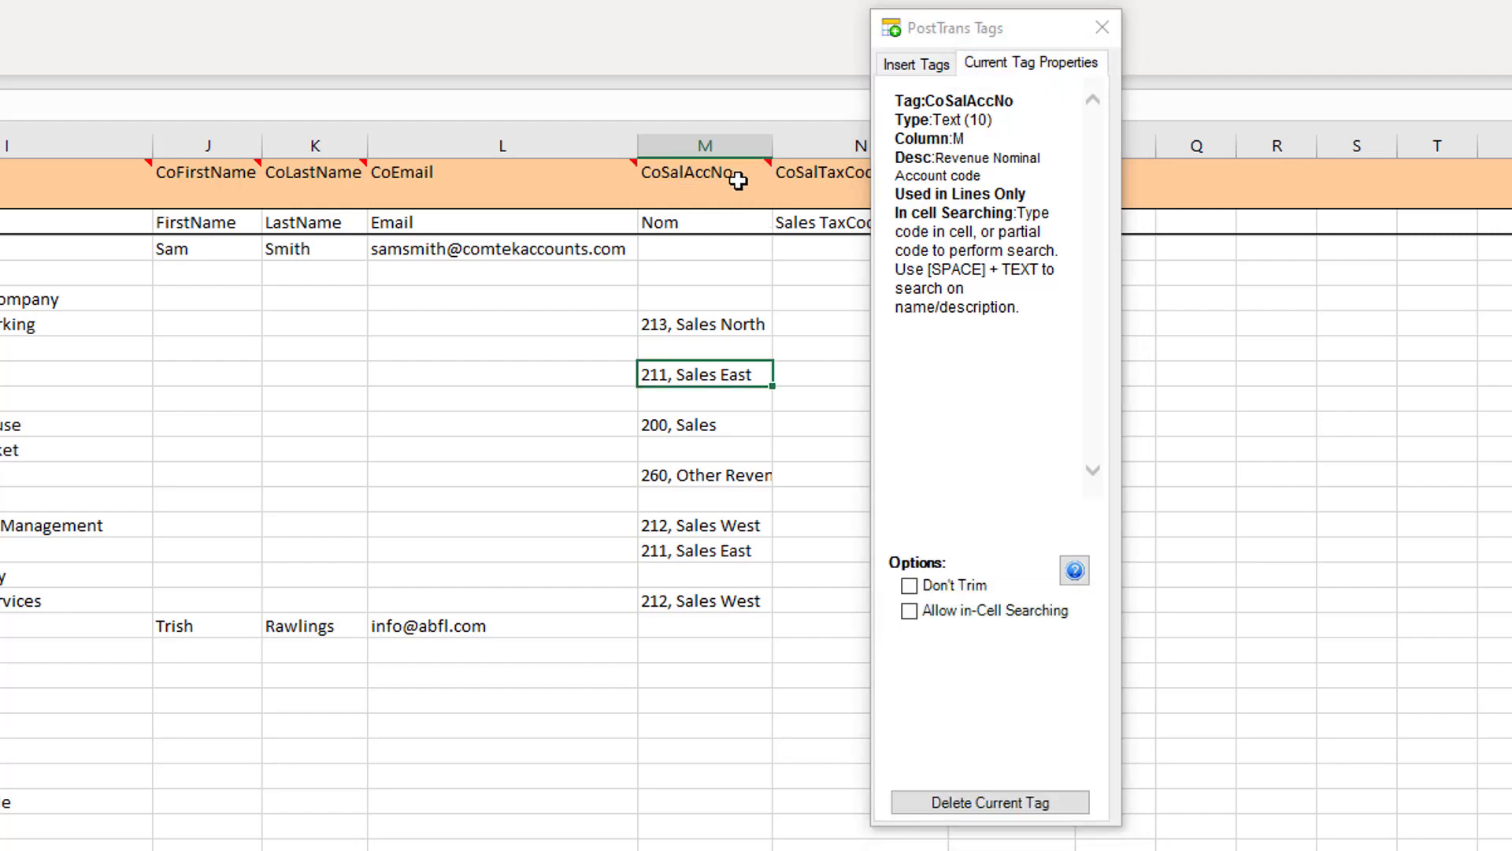
mouse_move(741, 179)
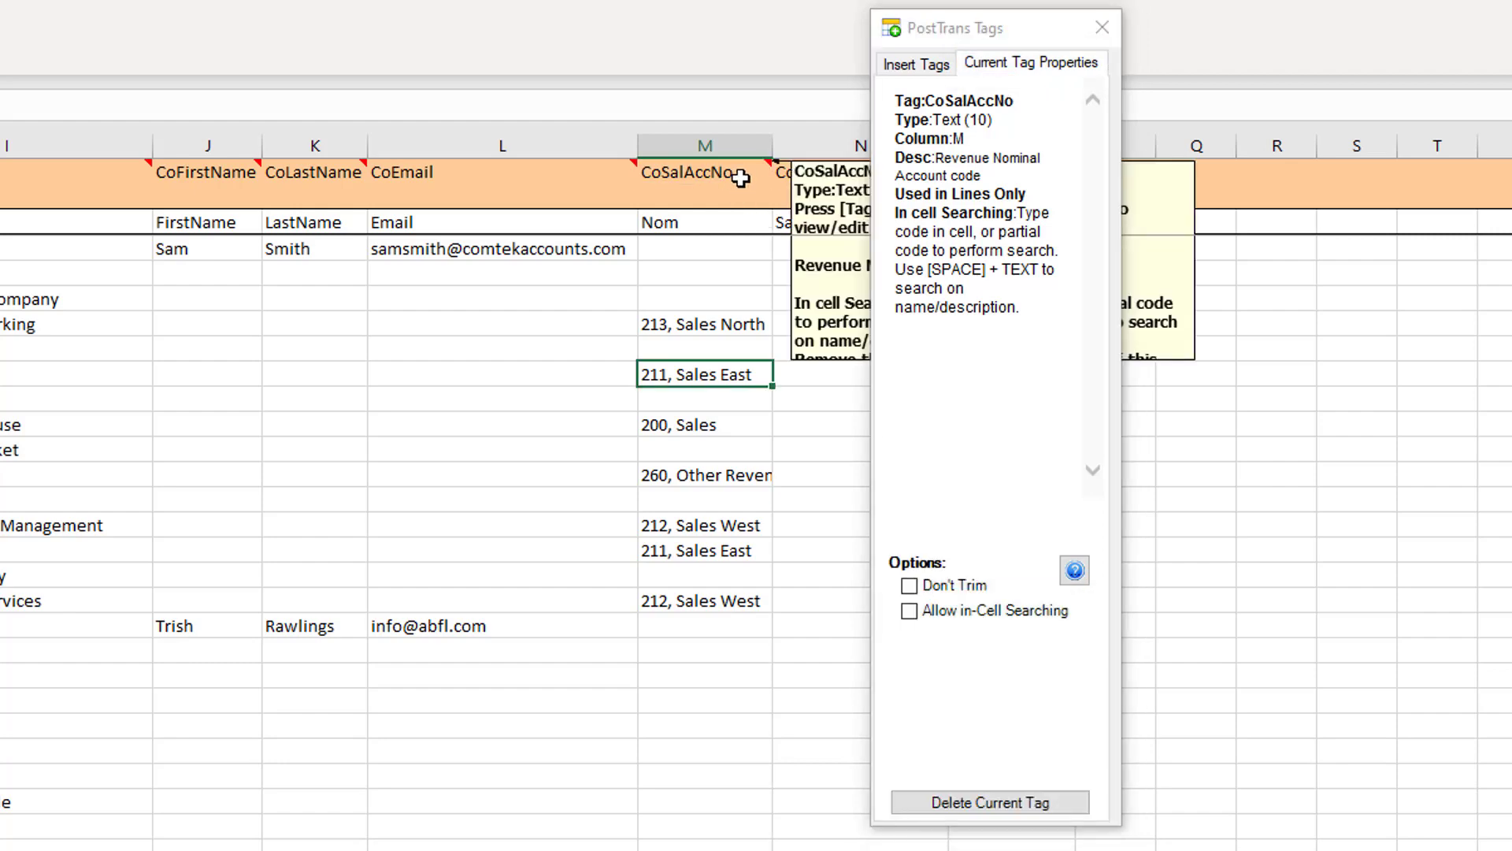
left_click(938, 610)
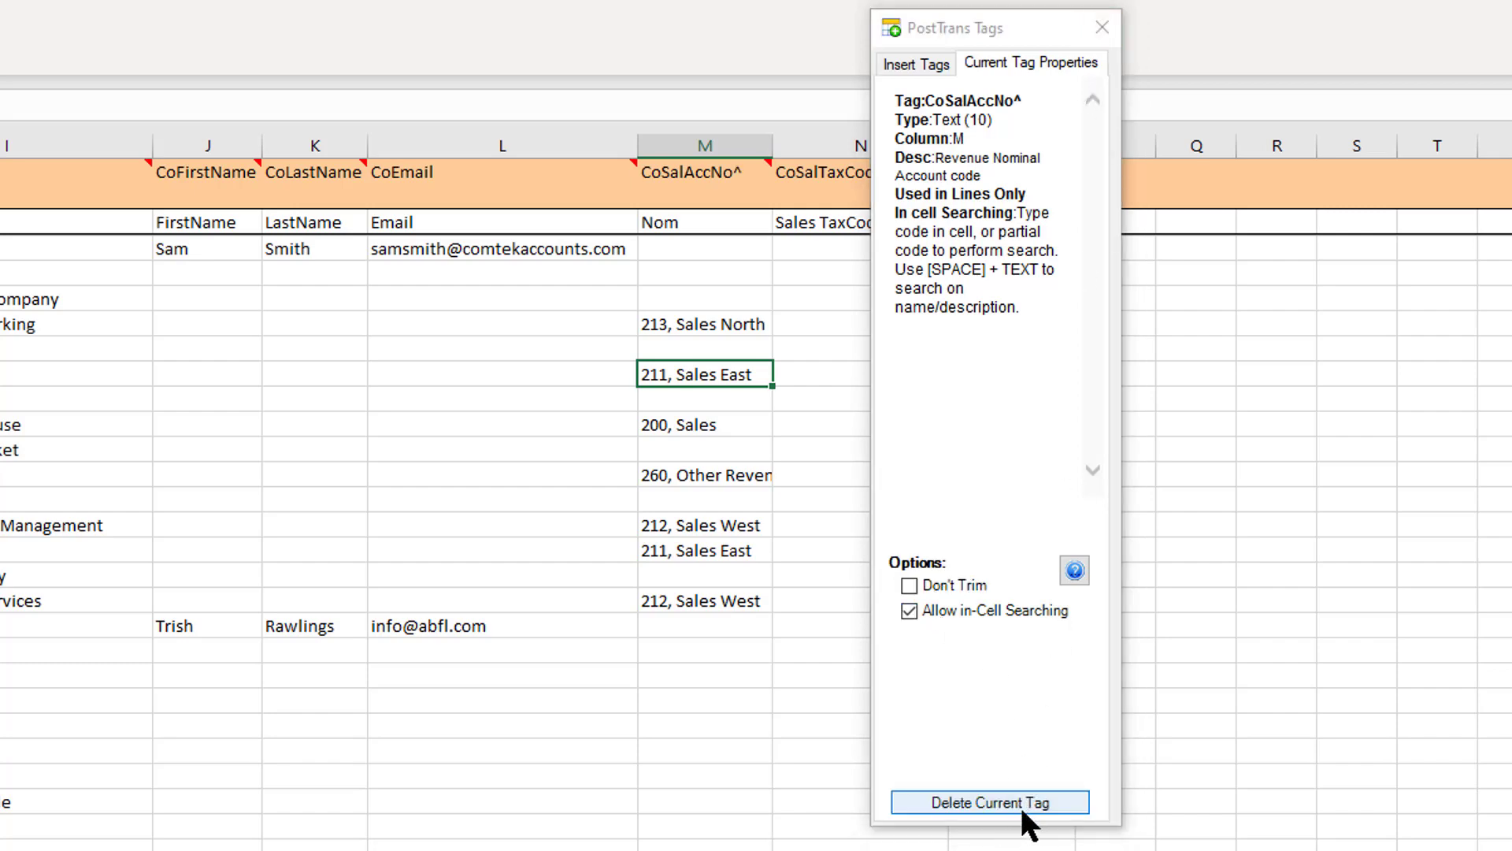
left_click(1104, 27)
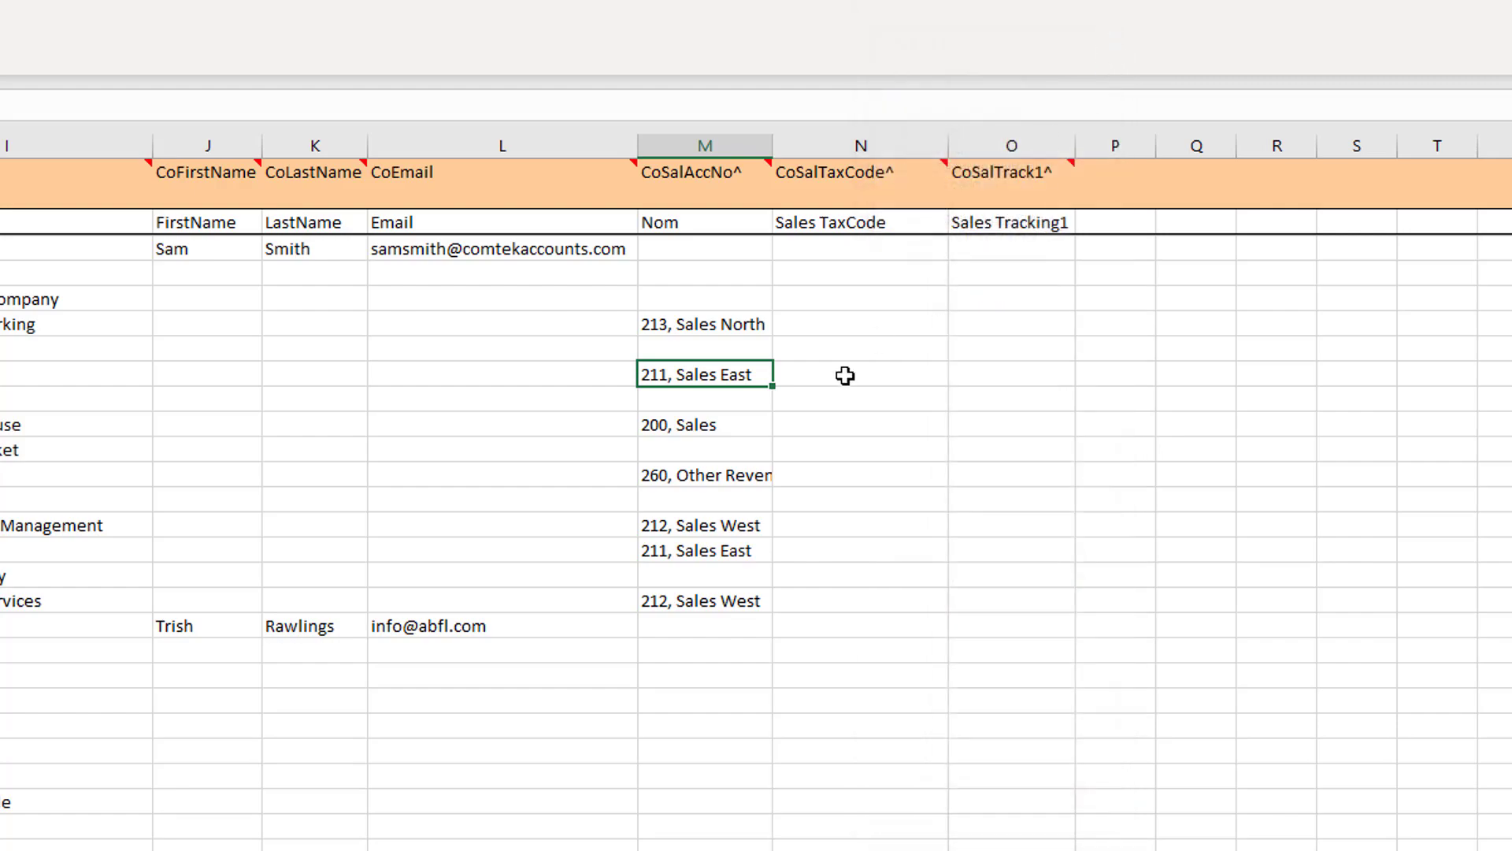
- Look up the sales tax codes for Coco Cafe and set its Sales TaxCode to 20% (VAT on Income)
left_click(800, 370)
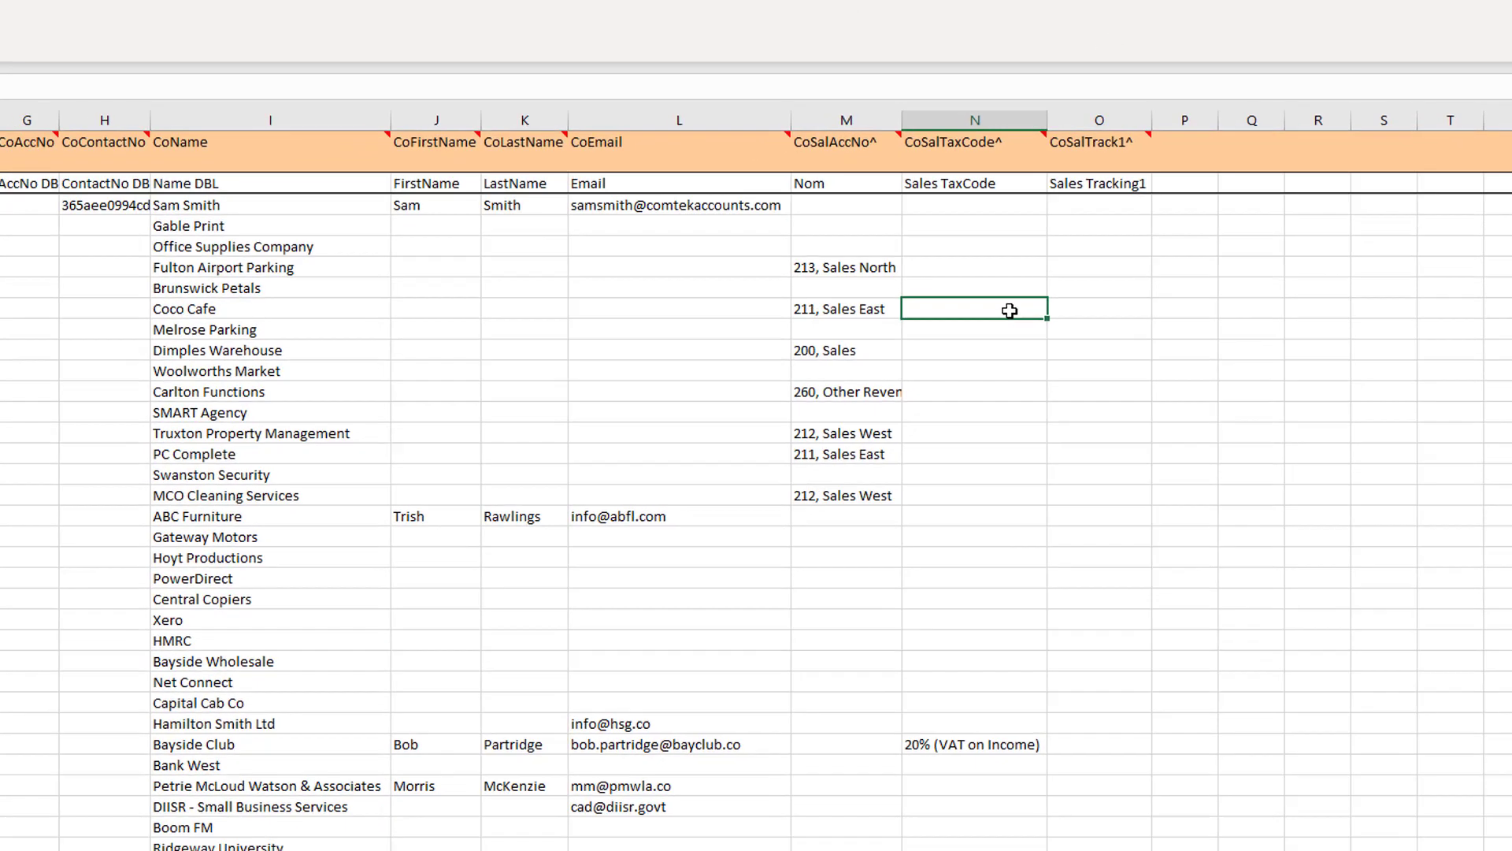
double_click(902, 376)
key("Tab")
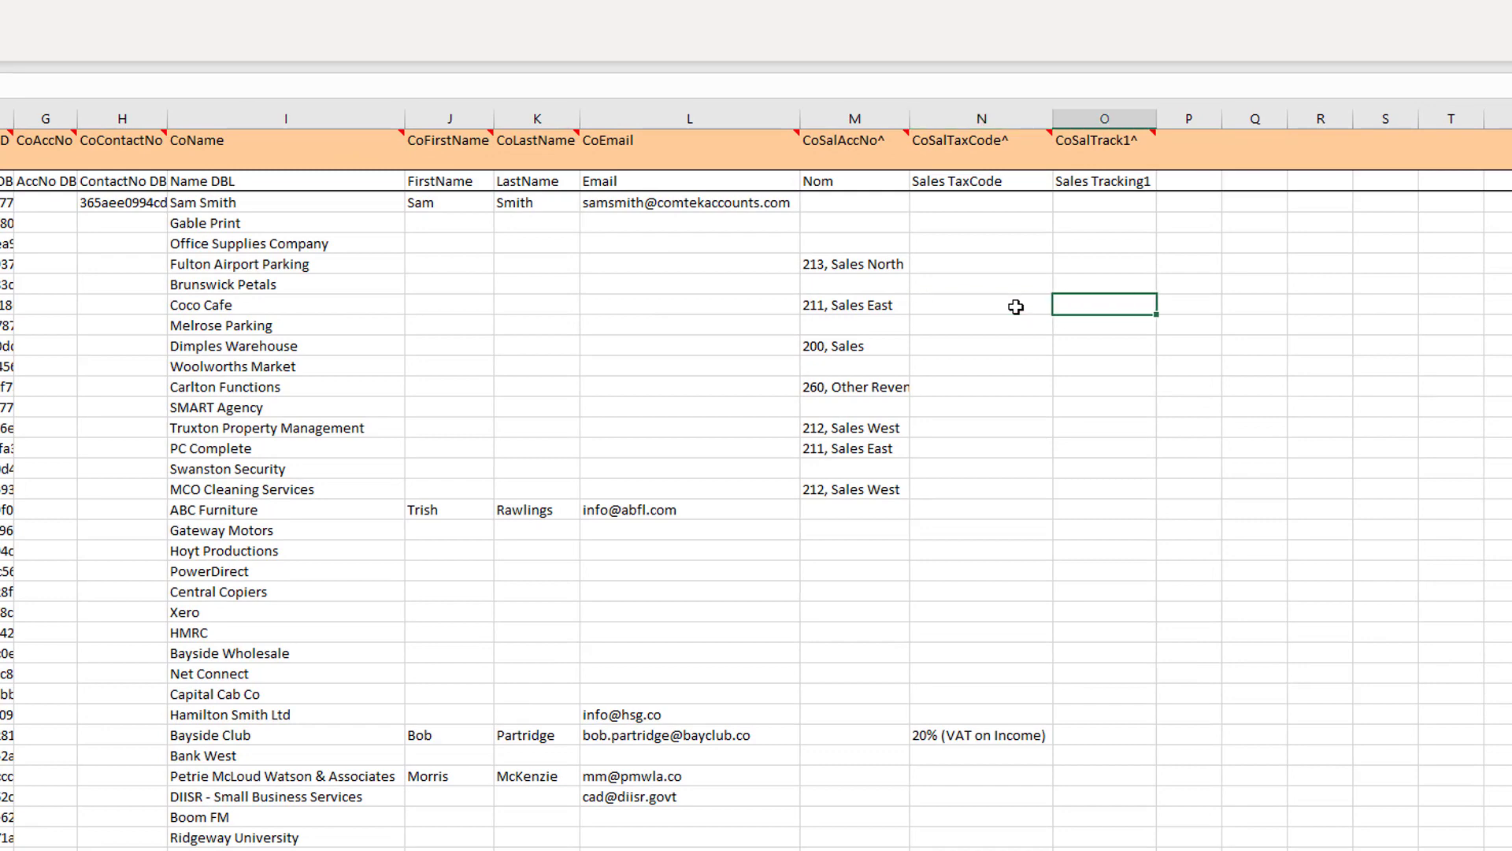
key("Down")
key("Up")
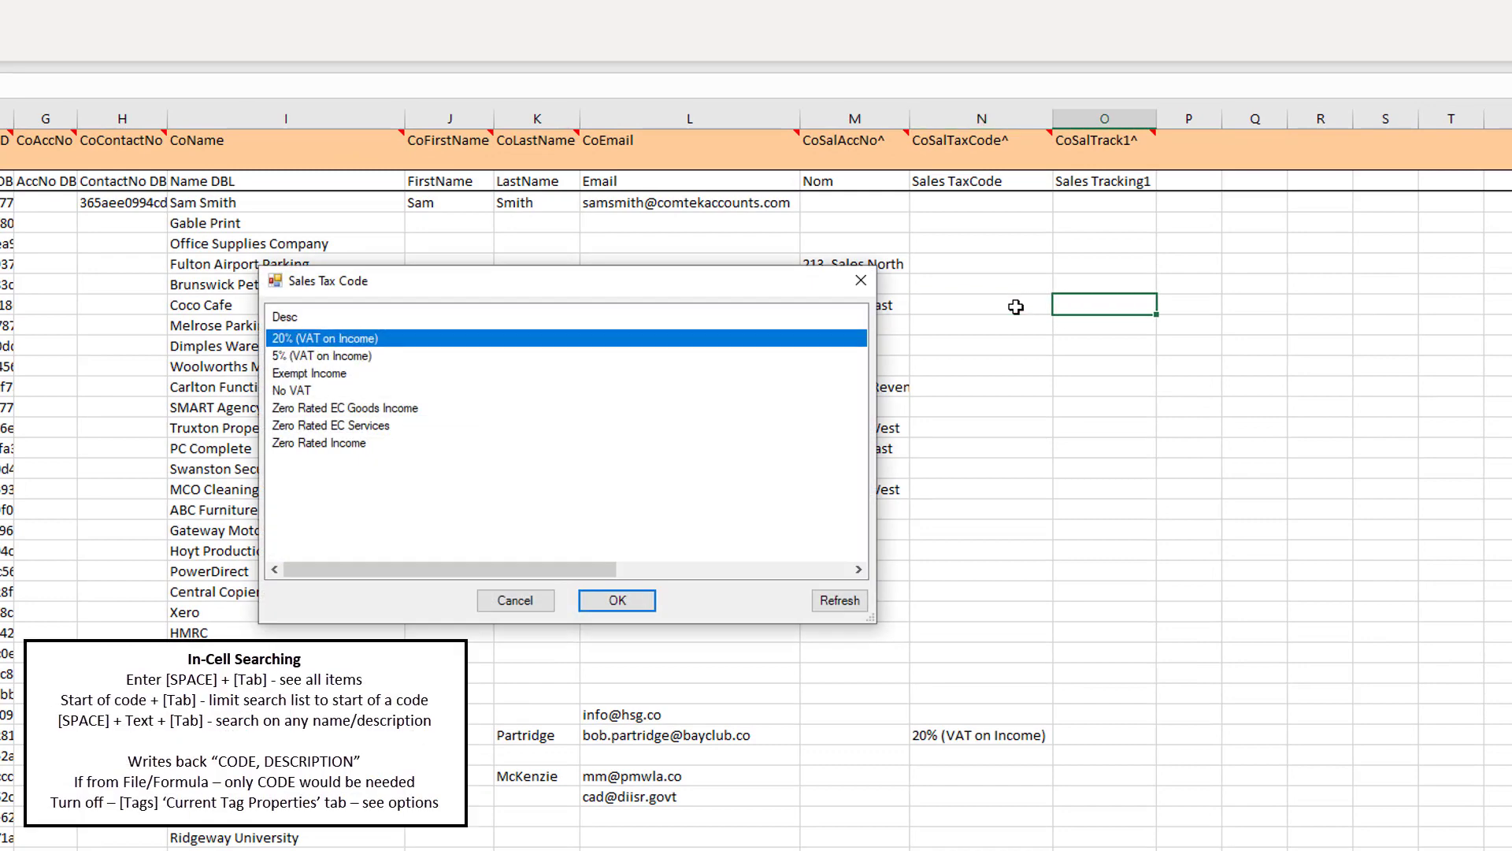
key("Return")
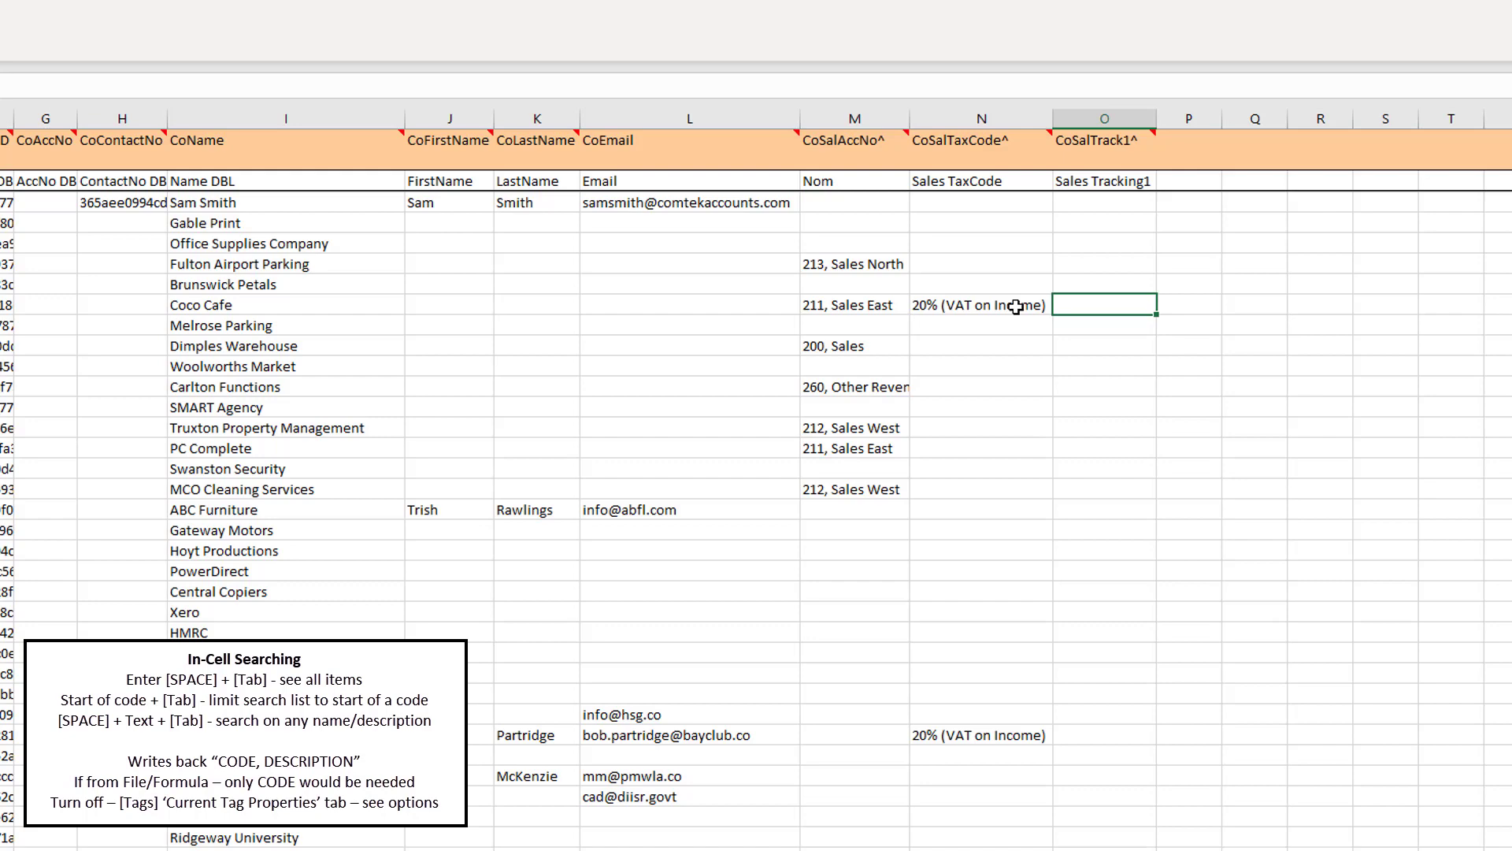
- Set the Sales TaxCode for Dimples Warehouse to 20% (VAT on Income) by searching on code start "20"
key("Return")
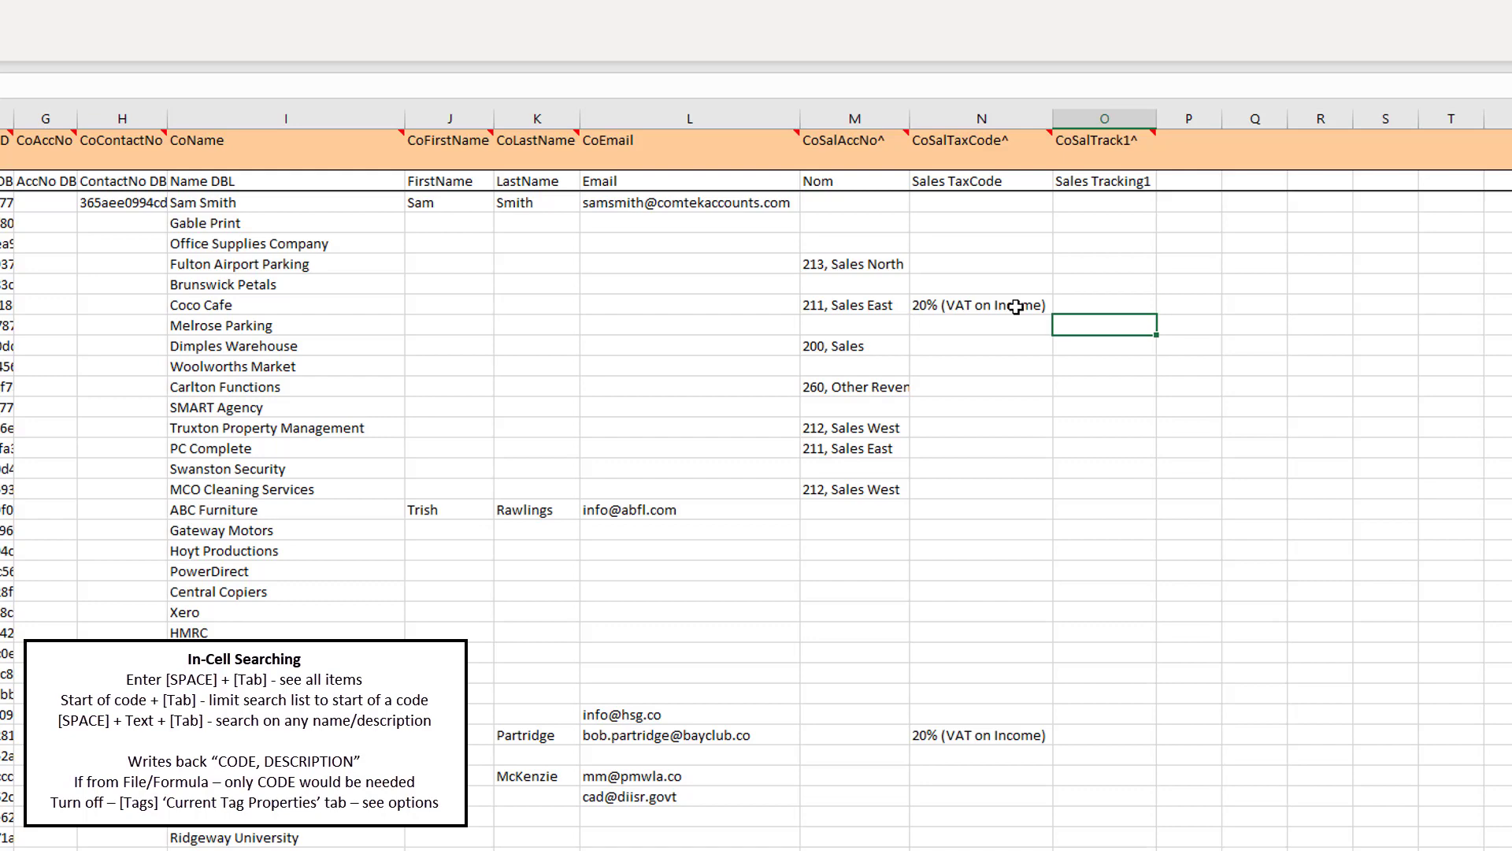
left_click(951, 347)
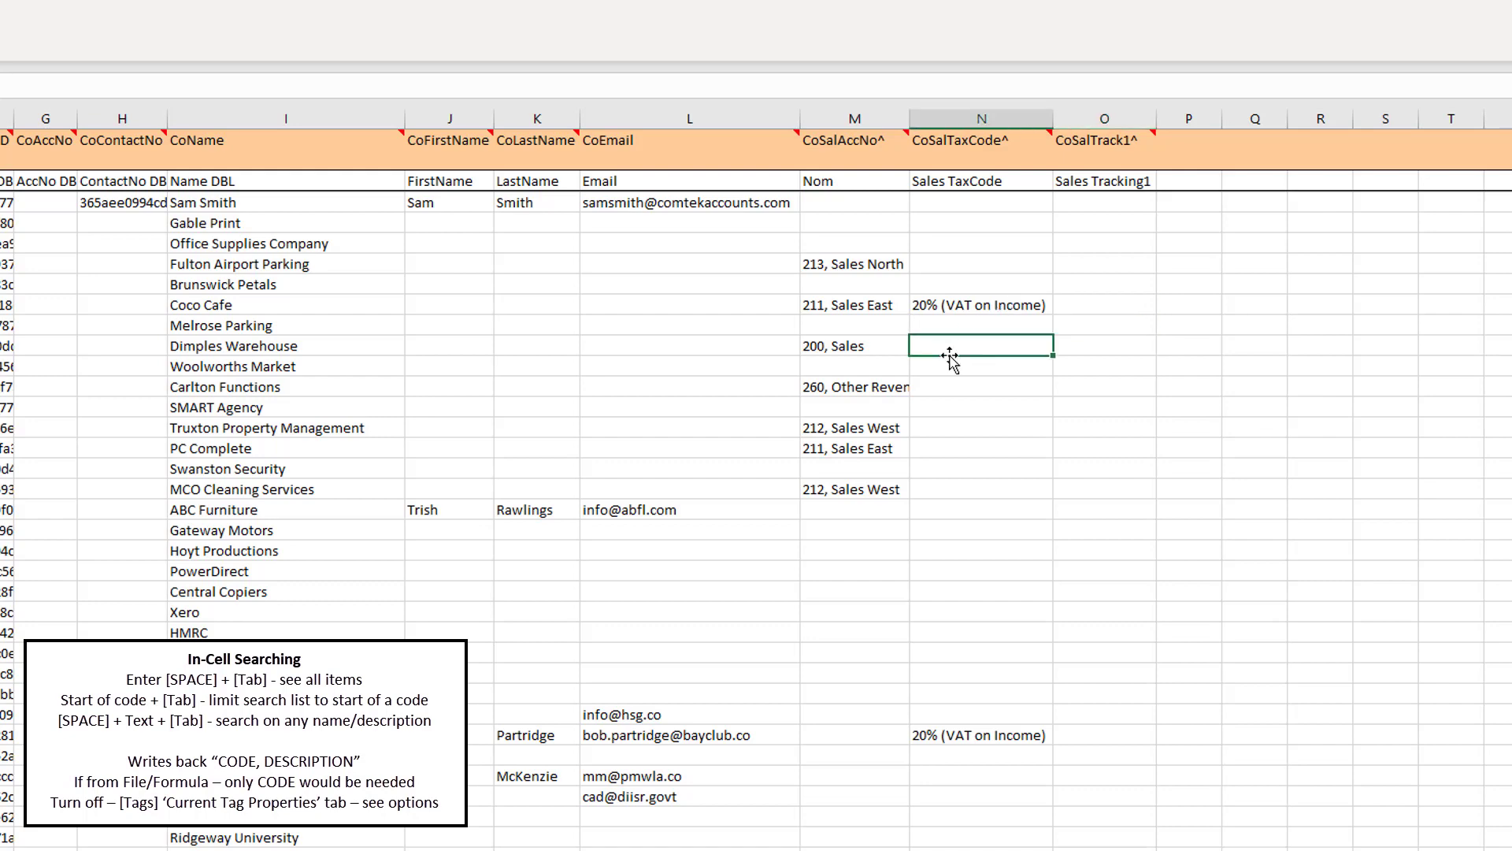
type("20")
key("Tab")
key("Return")
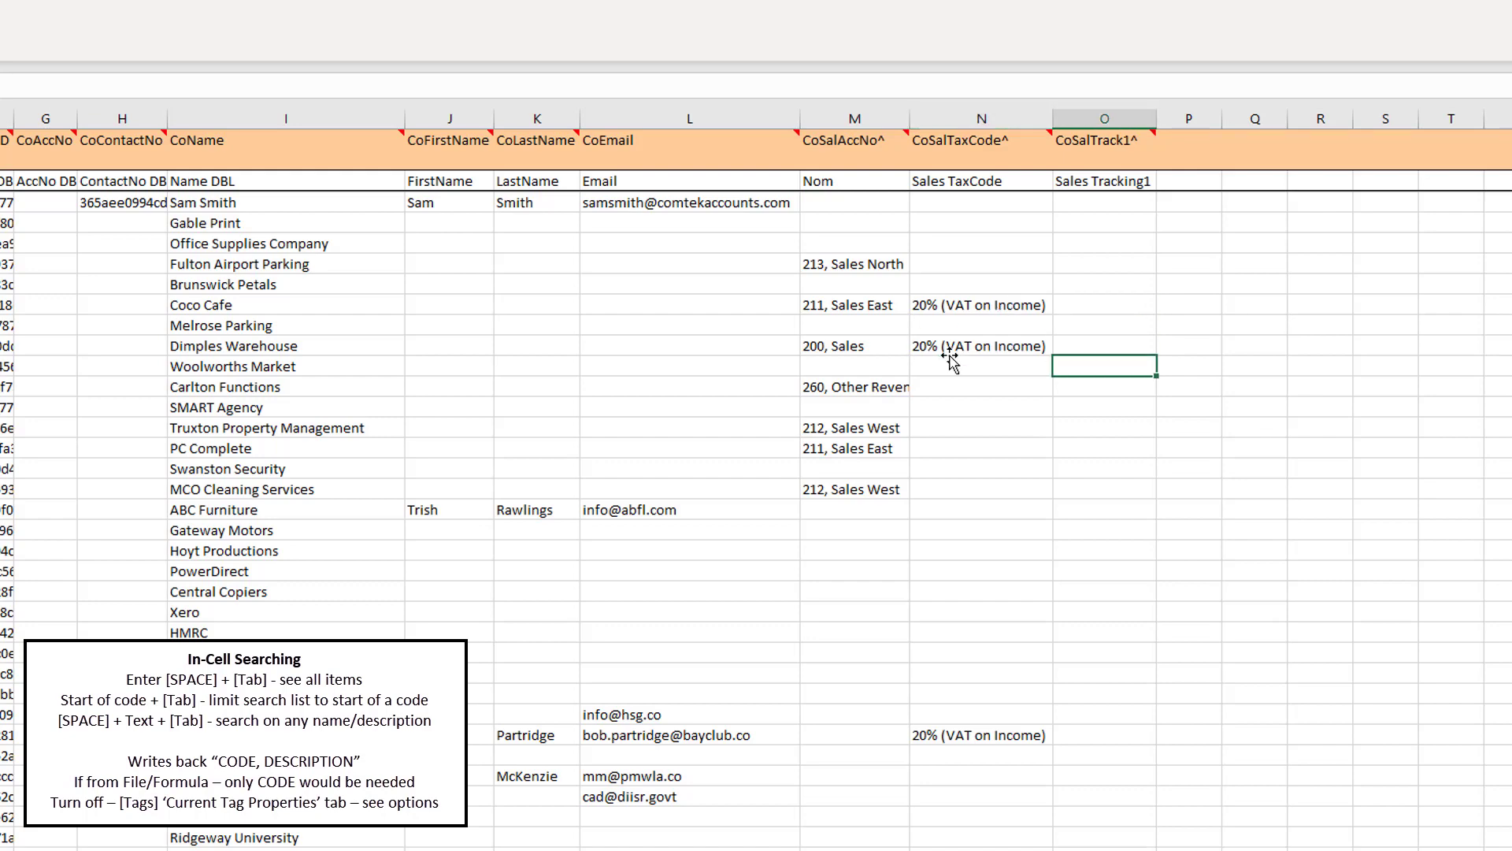
- Set the Sales TaxCode for Carlton Functions to 5% (VAT on Income) by searching on code start "5"
key("Down")
key("Left")
type("5")
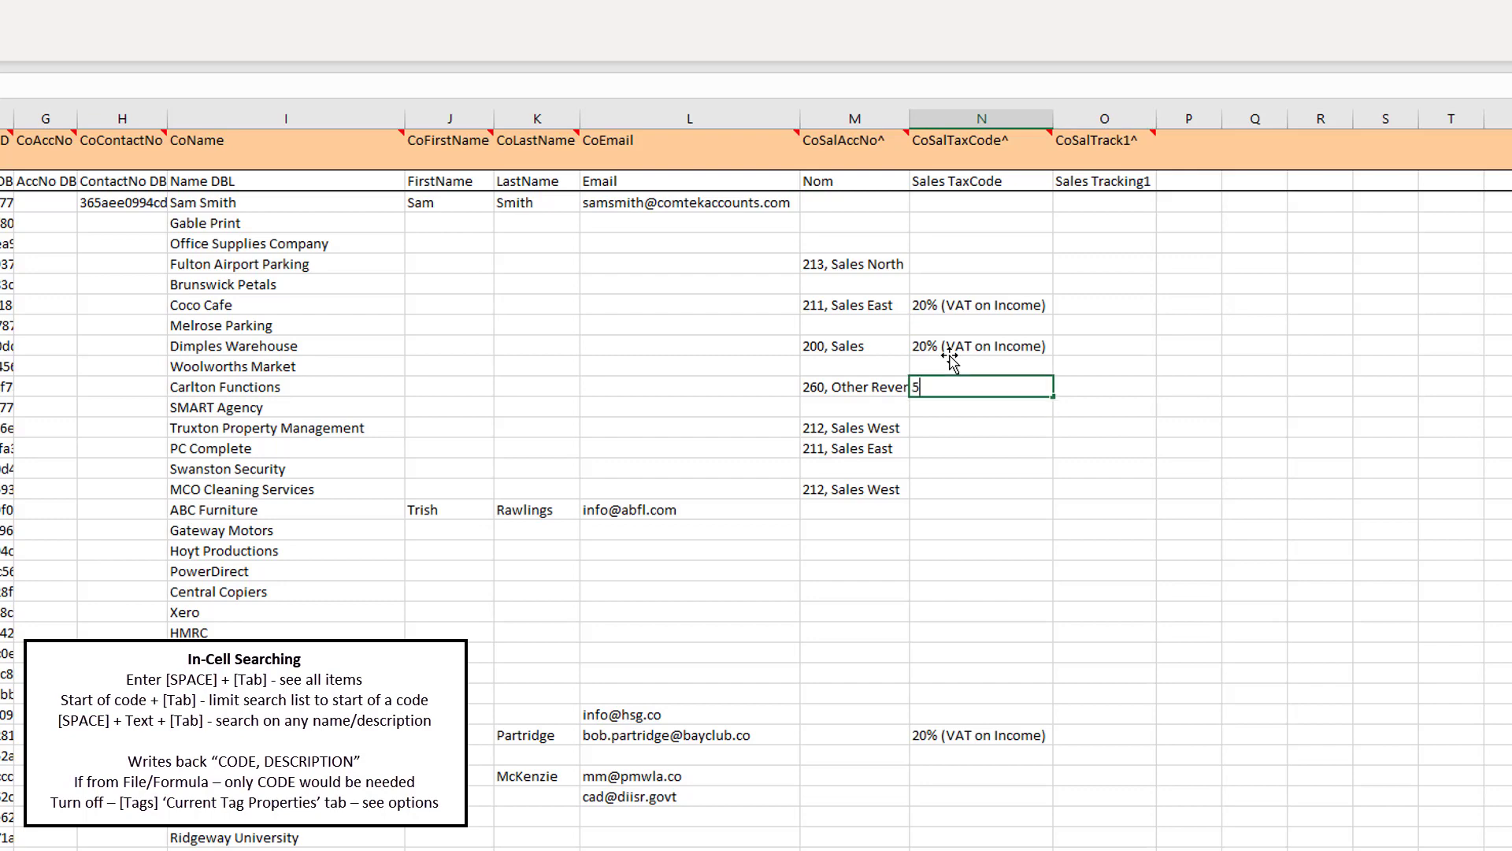
key("Tab")
key("Return")
- List all sales tax codes for PC Complete and choose Zero Rated EC Goods Income
key("Left")
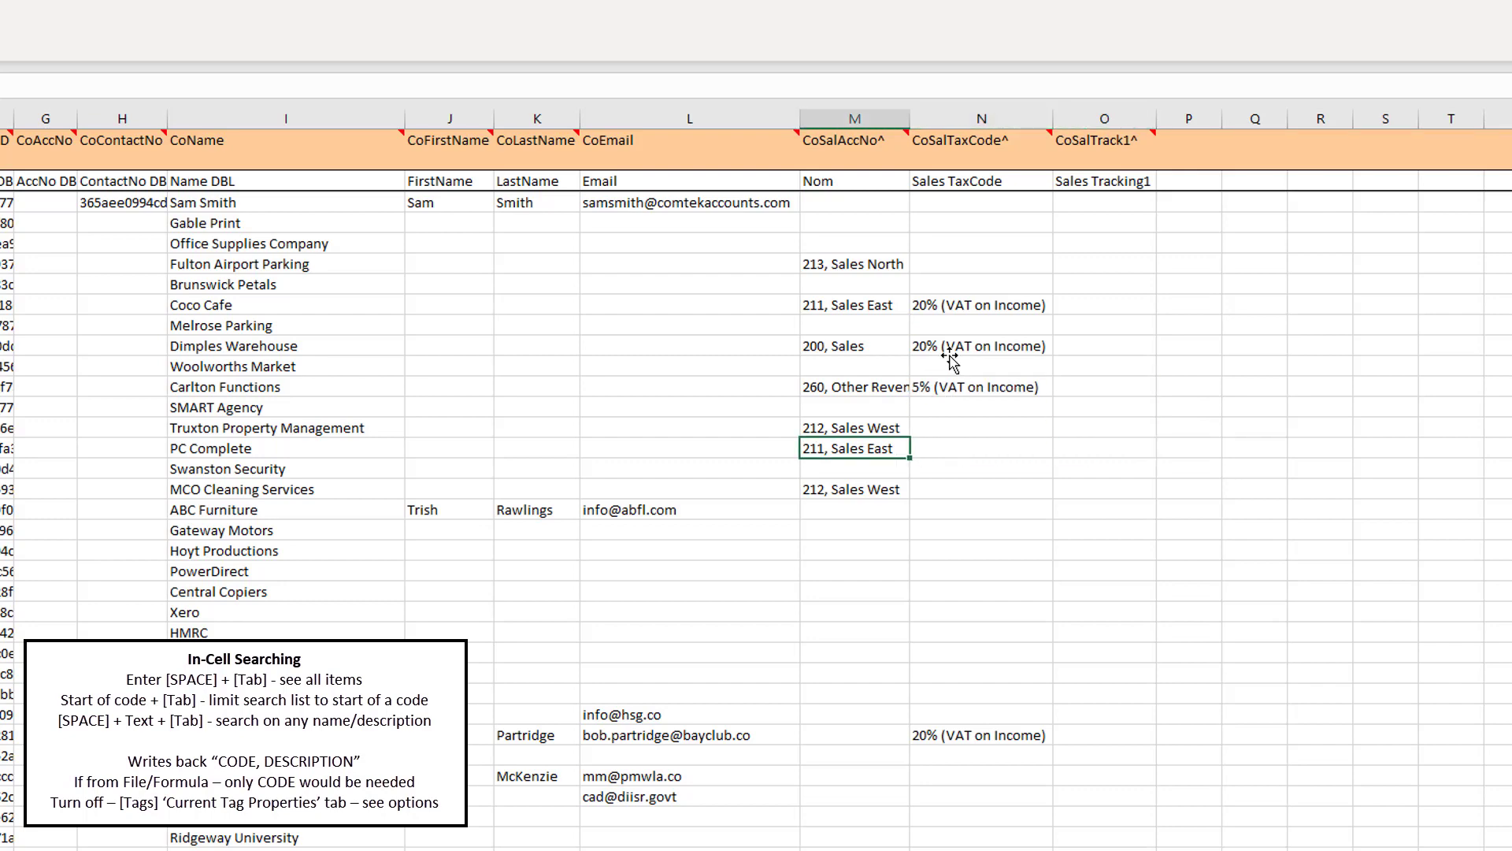
key("Right")
key("Tab")
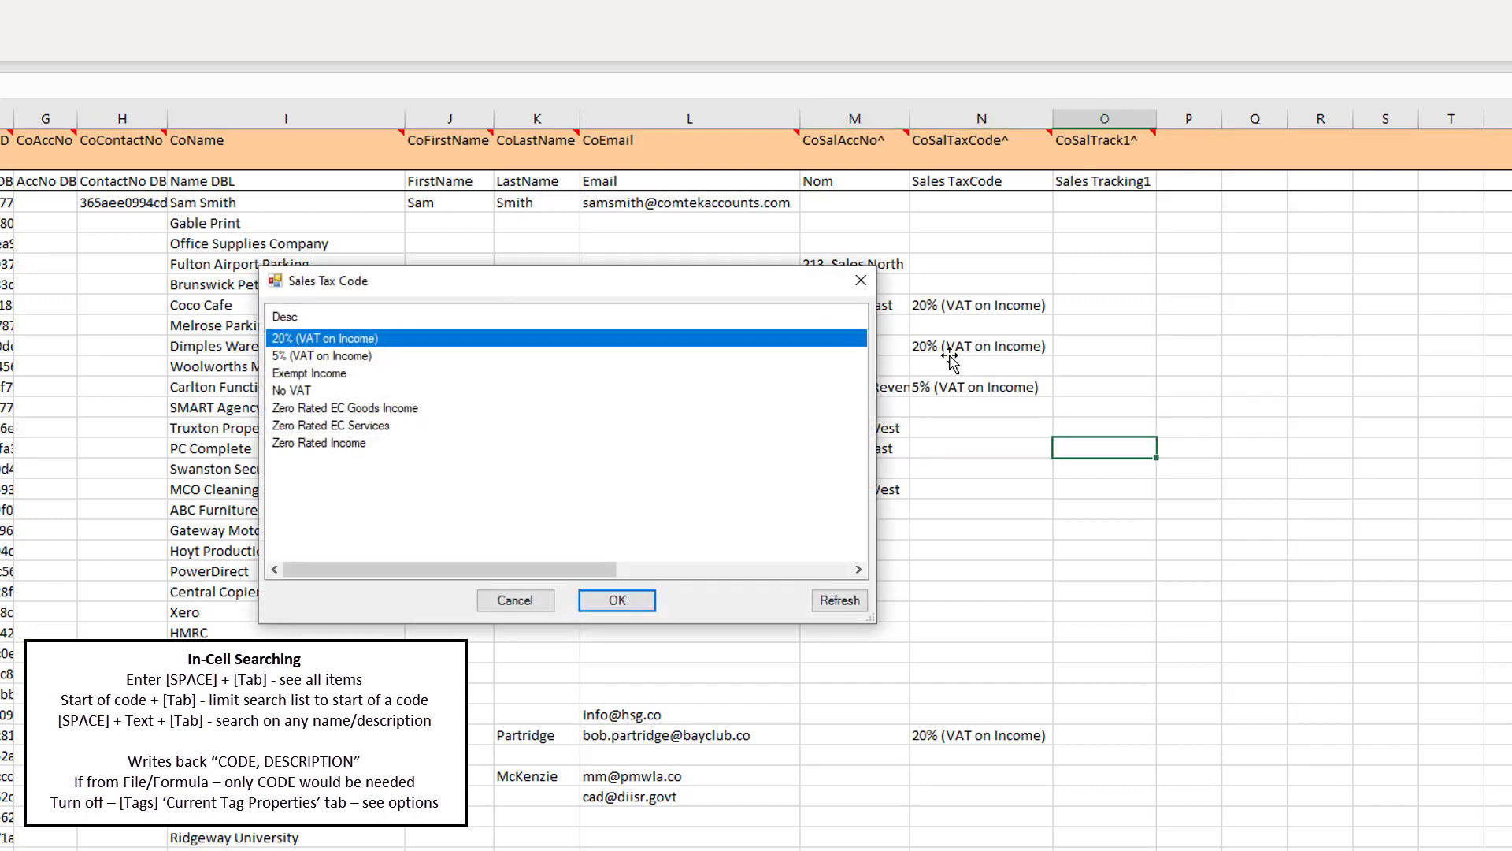
key("Down")
key("Down")
key("Down")
key("Down")
key("Return")
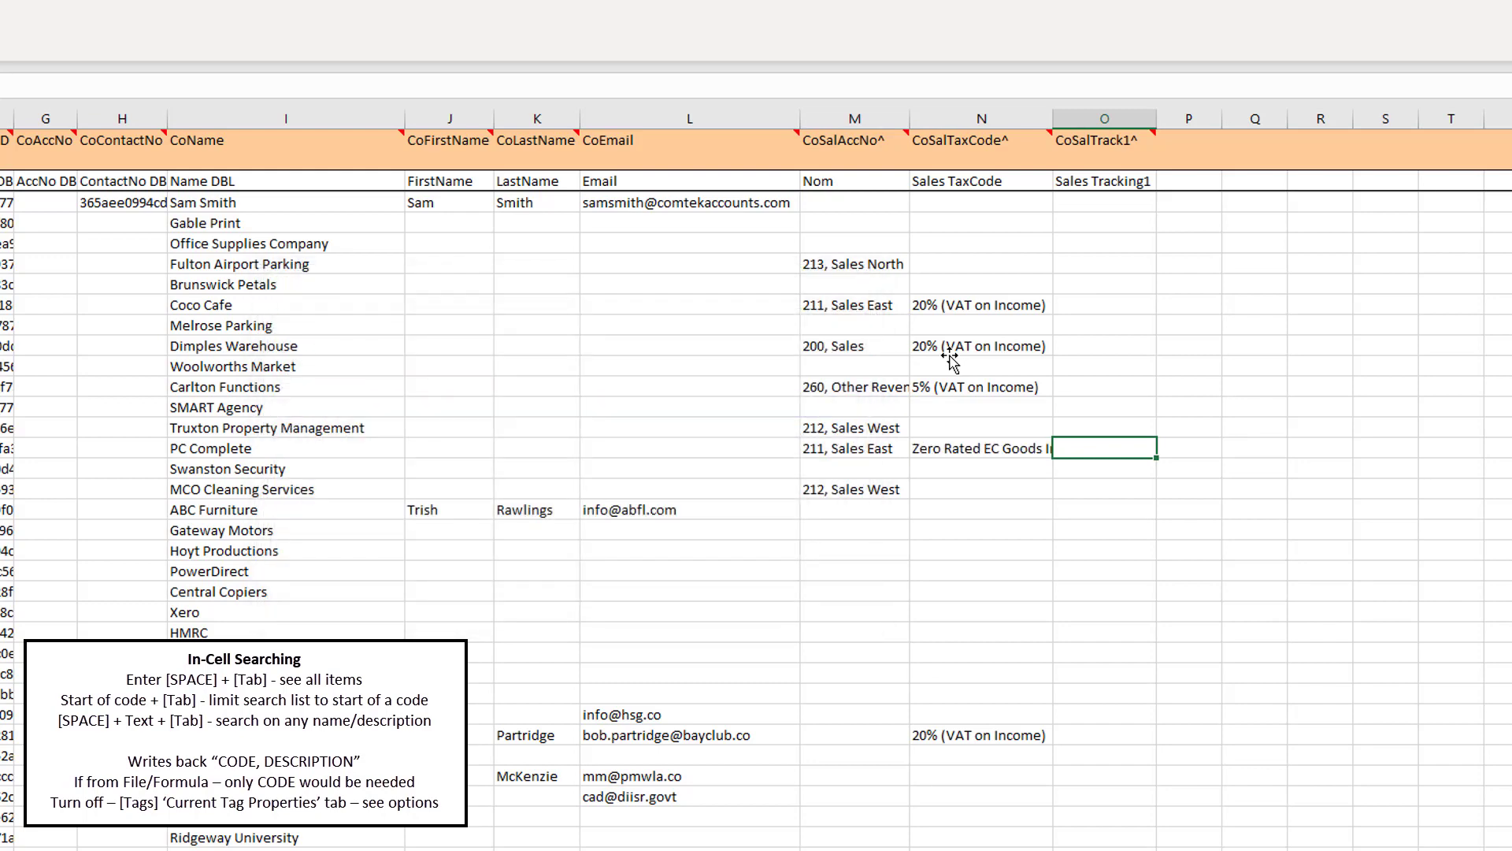
- Look up the tracking regions in the Sales Tracking1 column for PC Complete and choose North
key("Down")
key("Down")
key("Left")
key("Left")
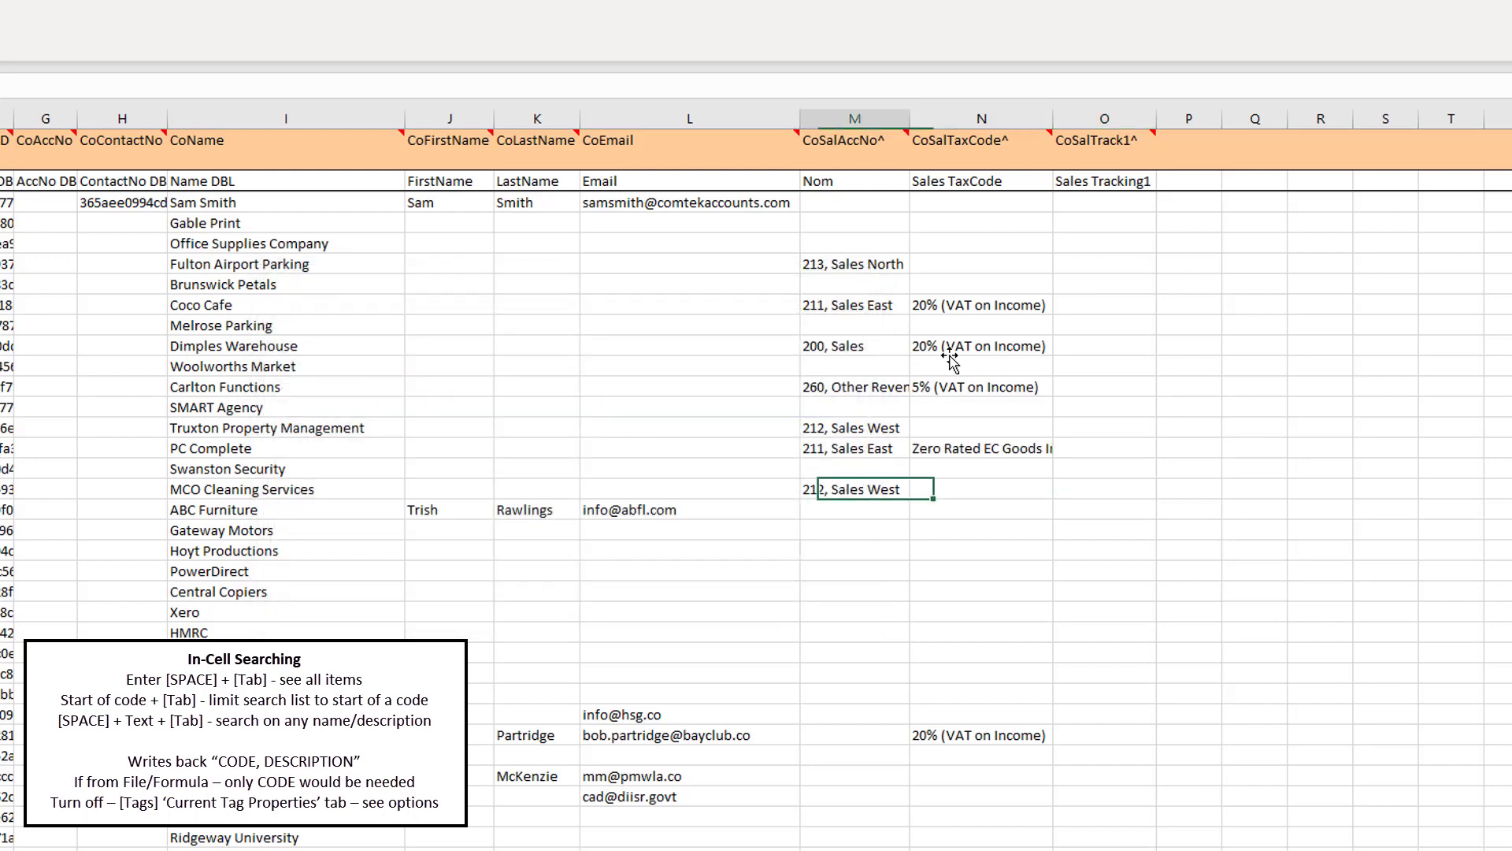
key("Right")
left_click(1092, 448)
key("Tab")
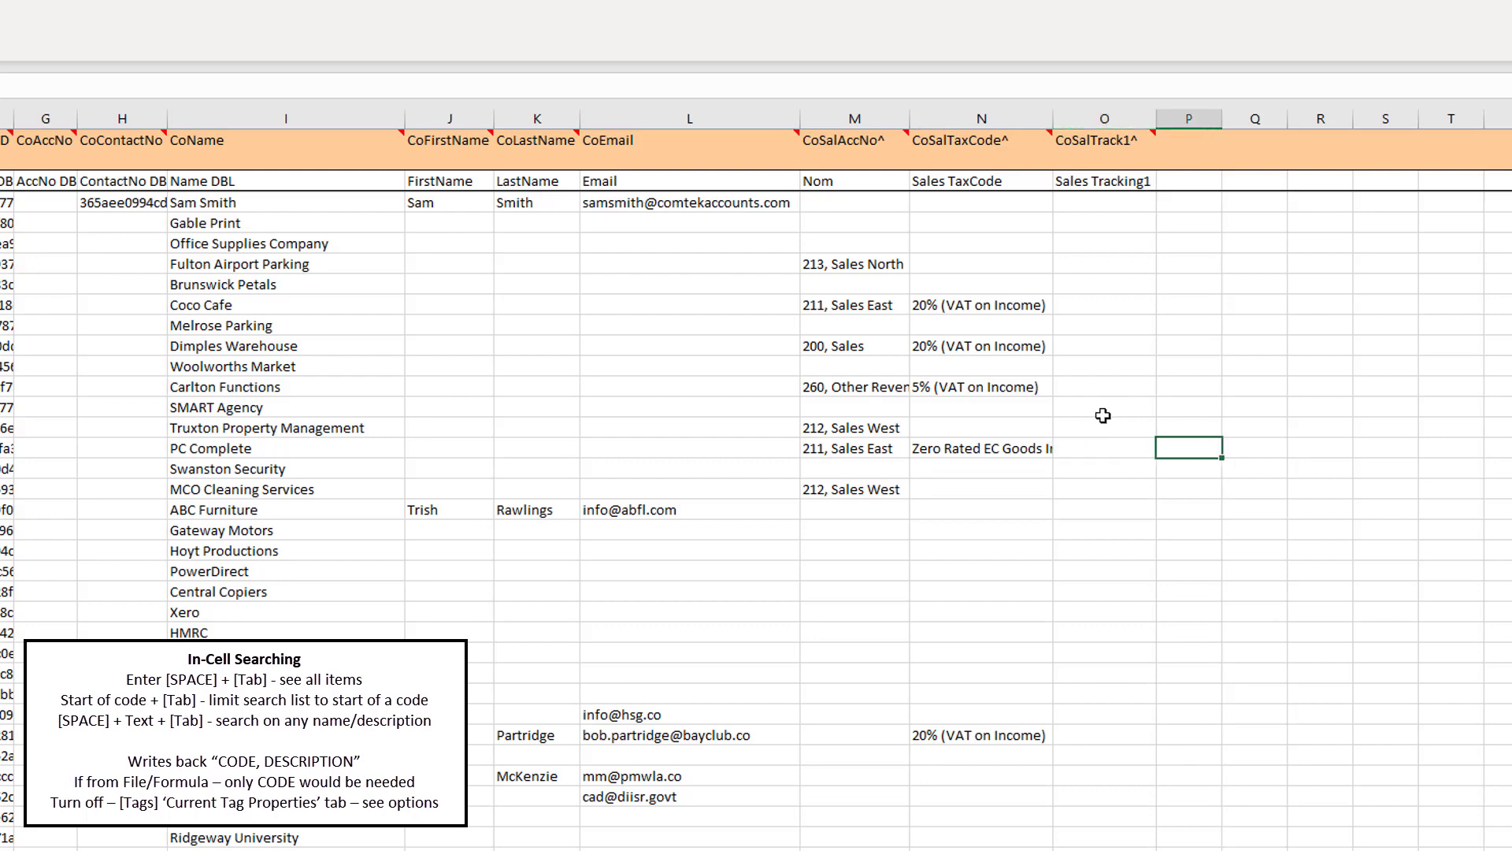
double_click(290, 356)
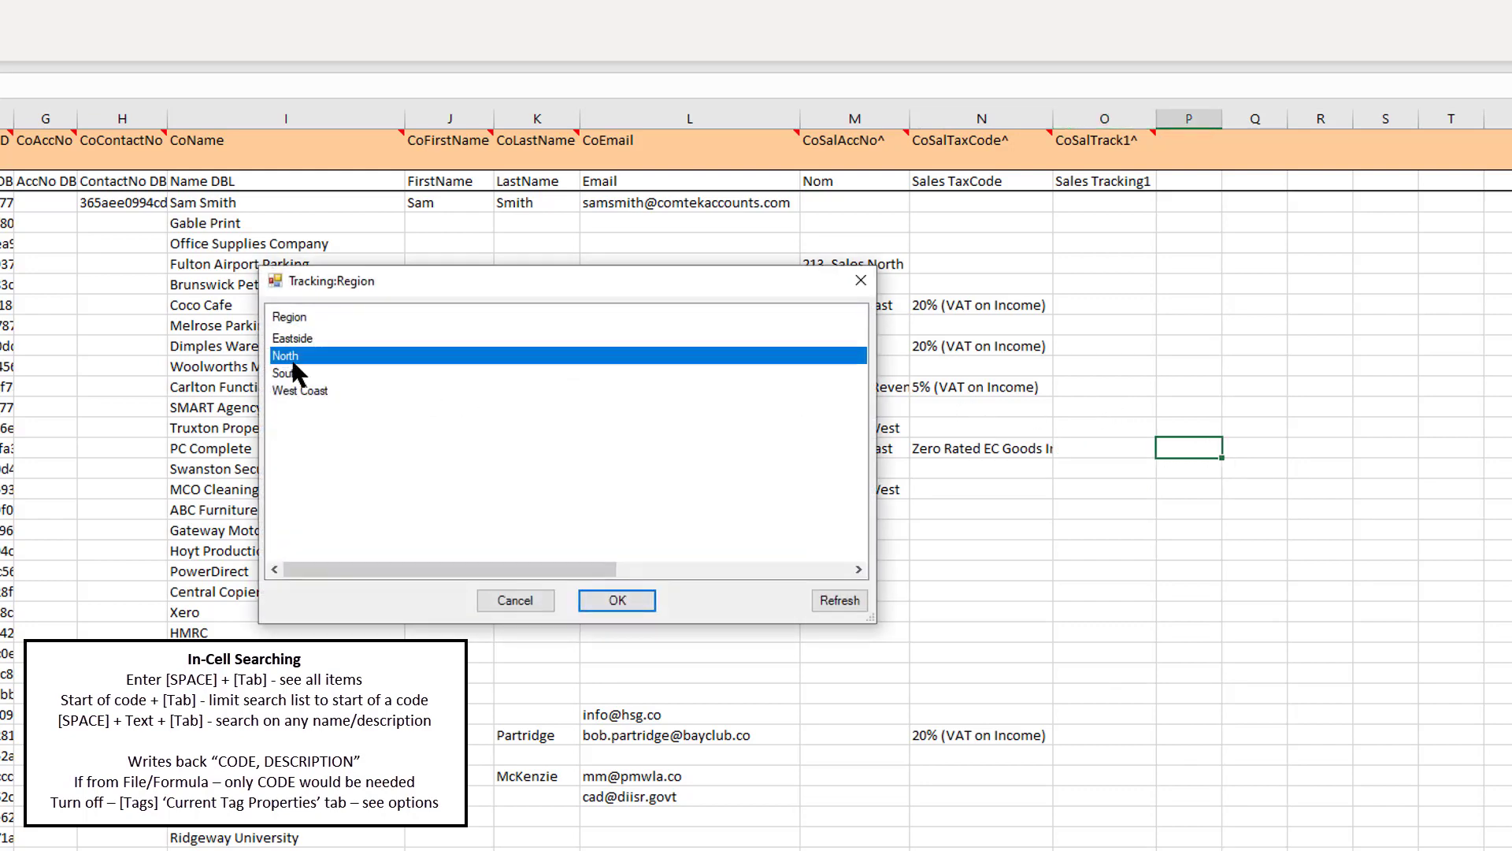
- Enter South as the Sales Tracking1 region for SMART Agency and North for Carlton Functions
left_click(1091, 408)
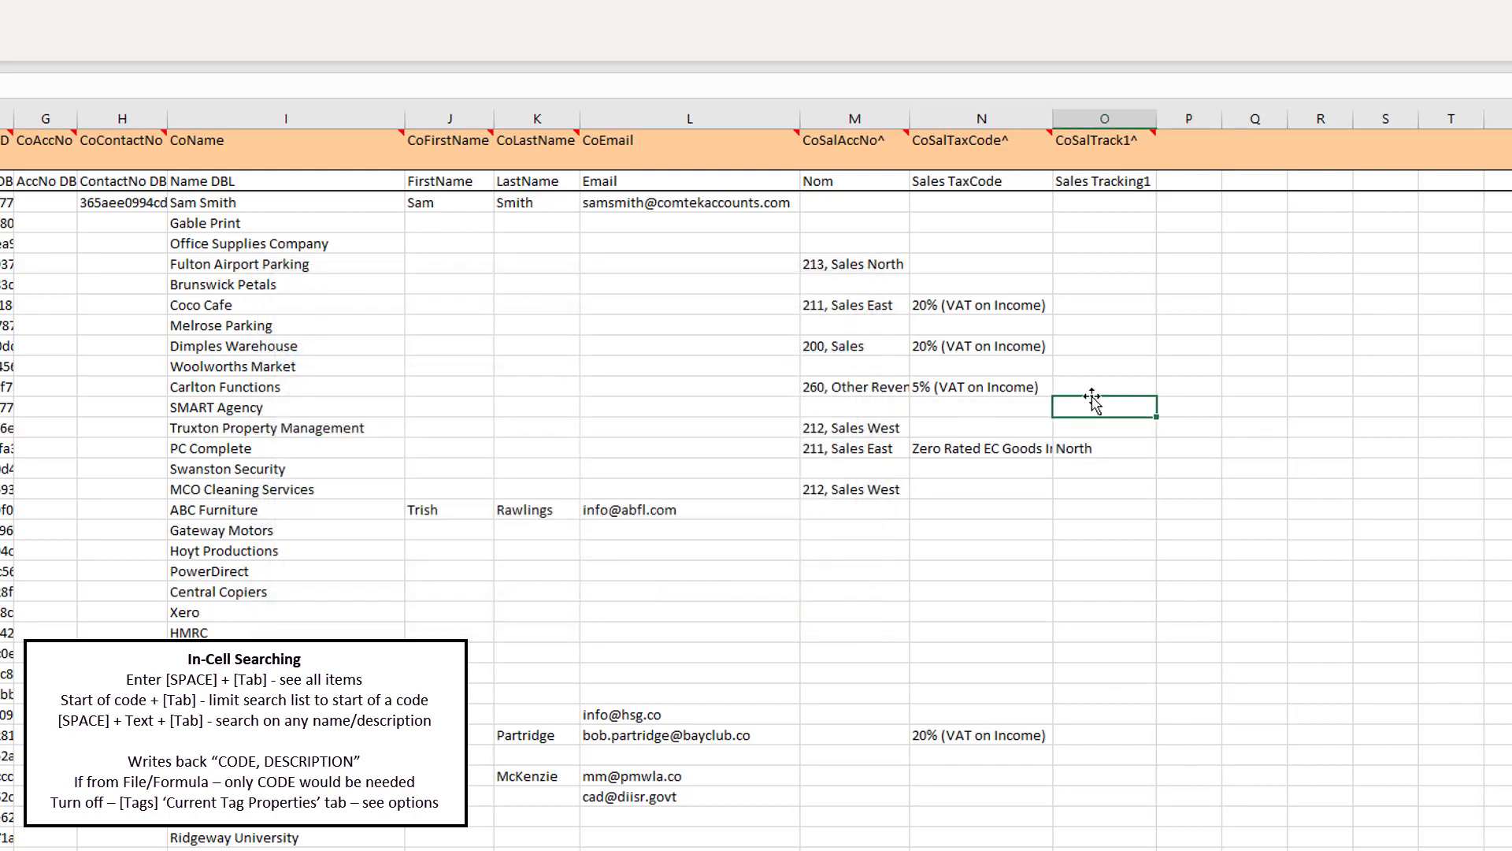
type("South")
left_click(1092, 394)
type("North")
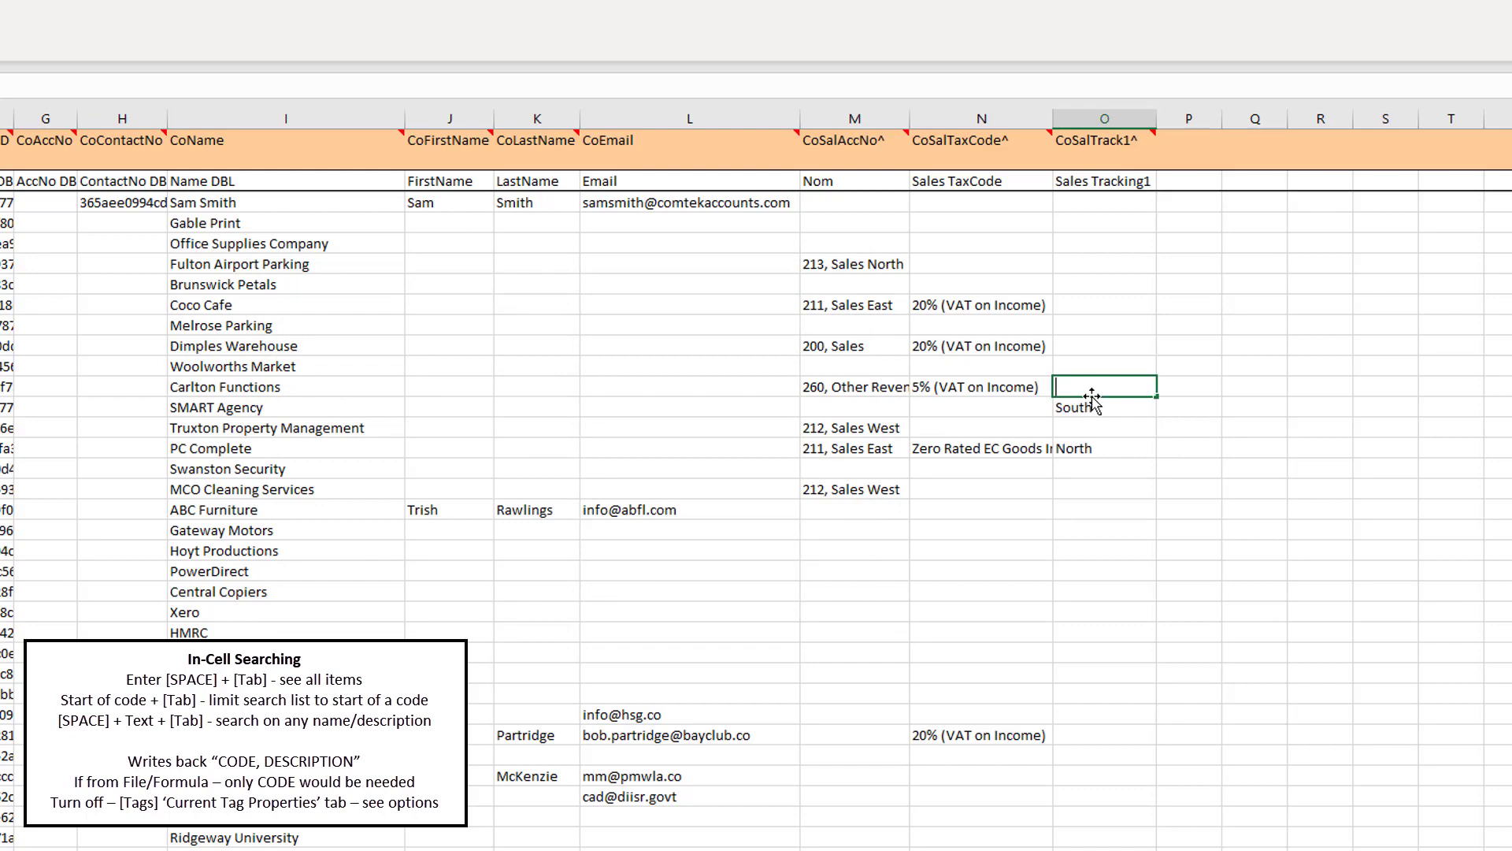
- Enter Eastside as the Sales Tracking1 region for Woolworths Market and West Coast for Dimples Warehouse
key("Up")
type("Eastside")
key("Up")
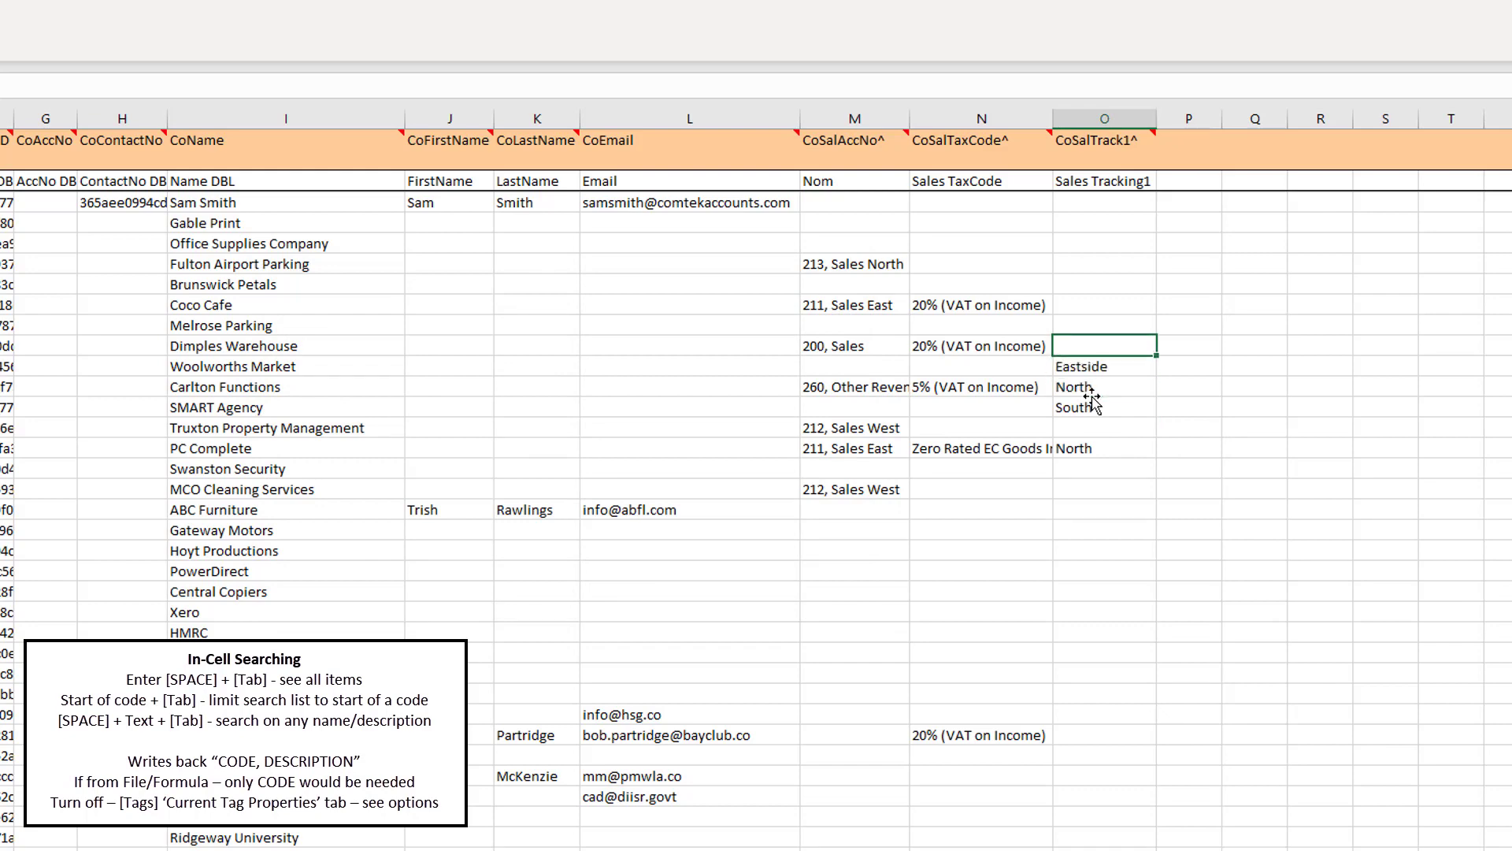
type("West Coast")
key("Up")
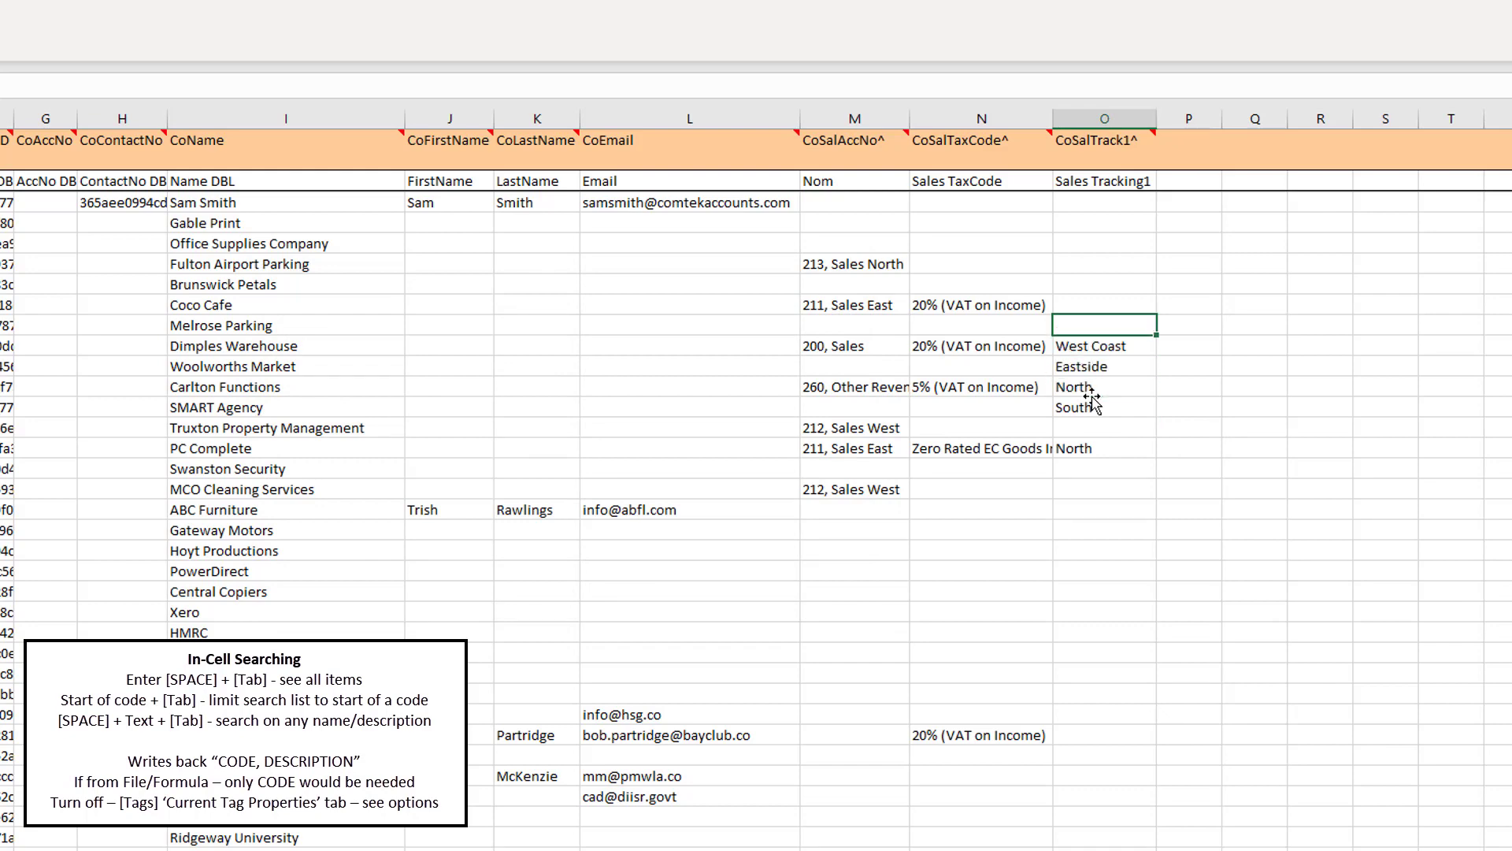